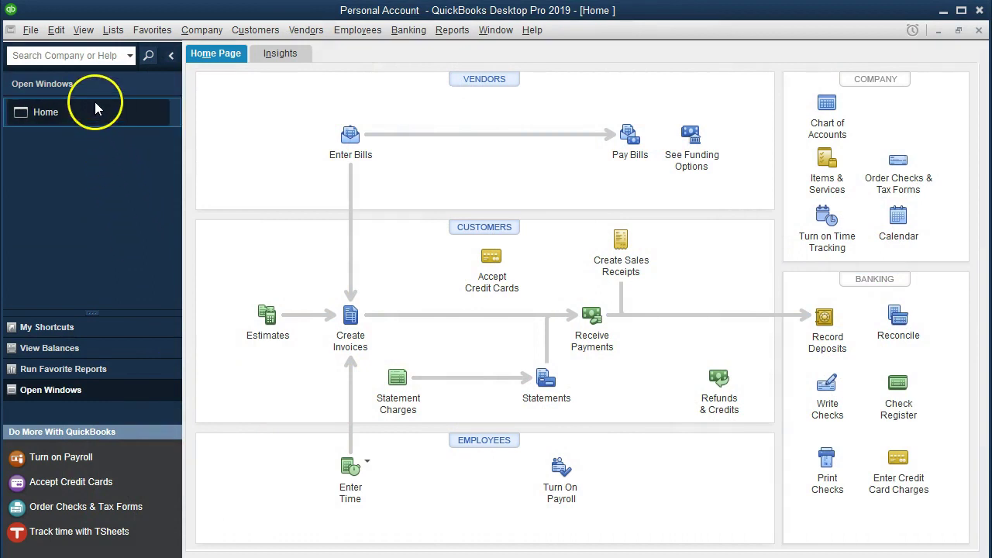
Open the standard Balance Sheet report for the company
click(87, 31)
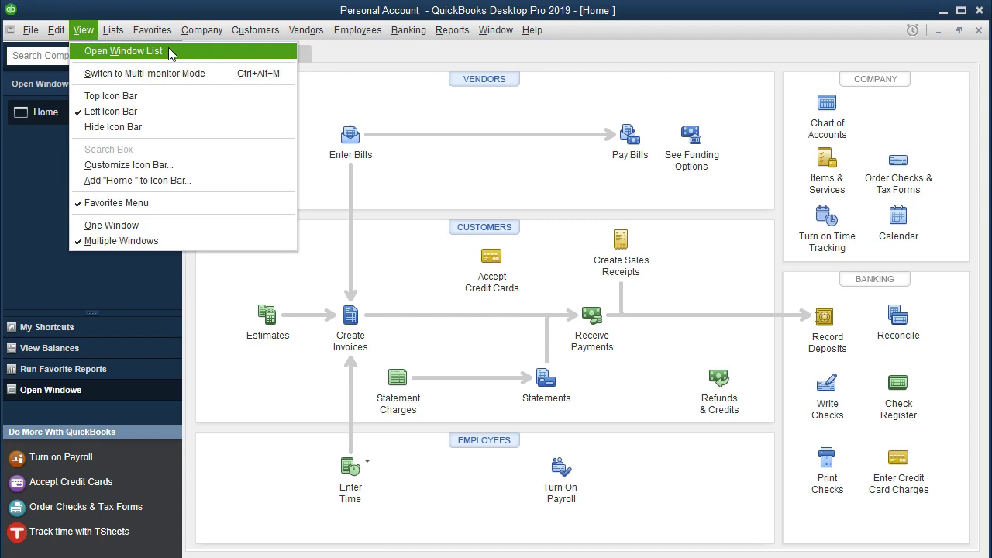
click(436, 31)
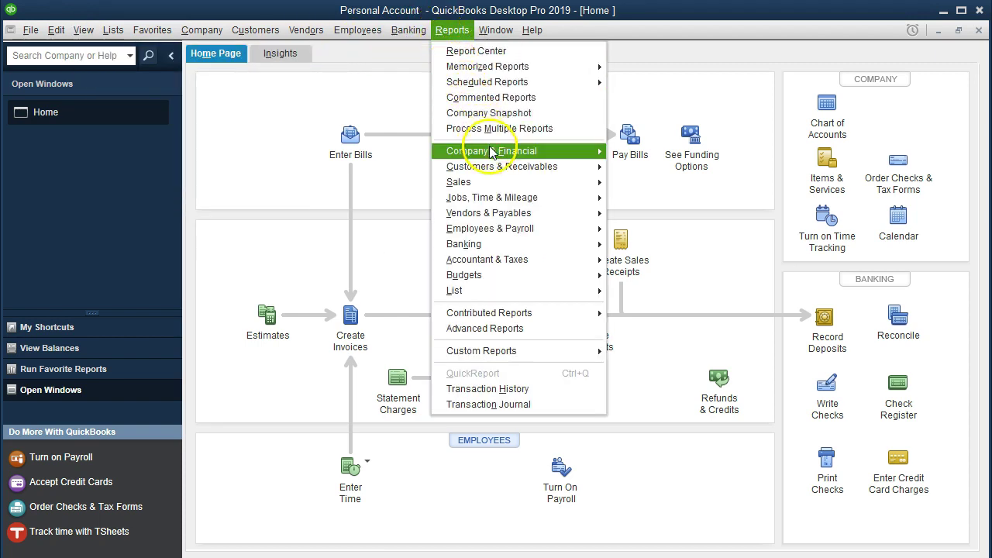
mouse_move(558, 151)
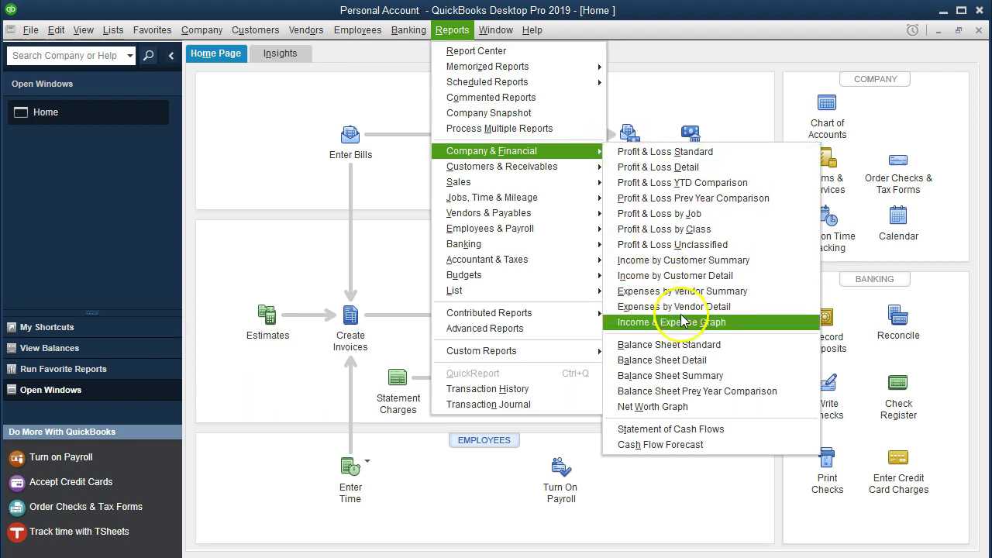
click(690, 343)
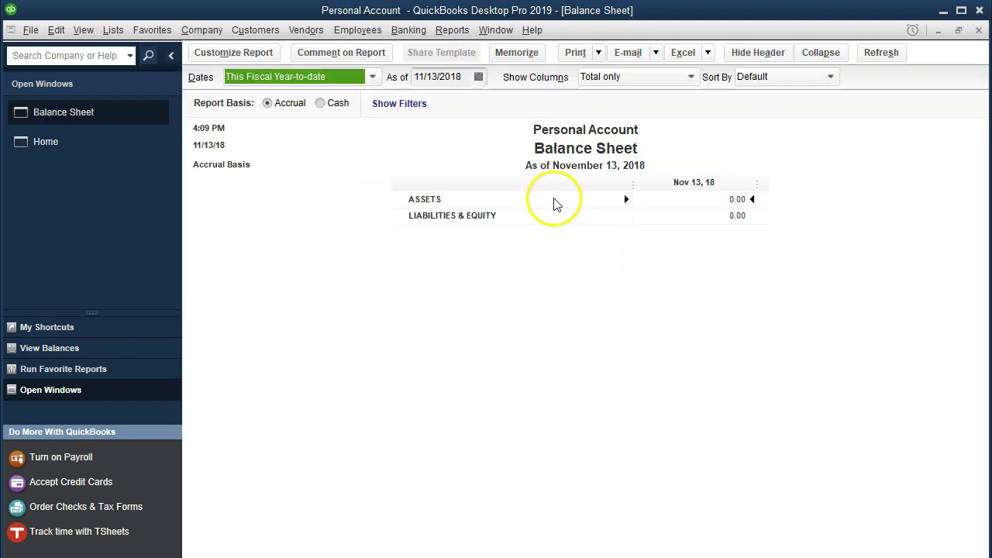
Customize the Balance Sheet with a report date range from 01/01/2020 to 12/31/2020
click(265, 53)
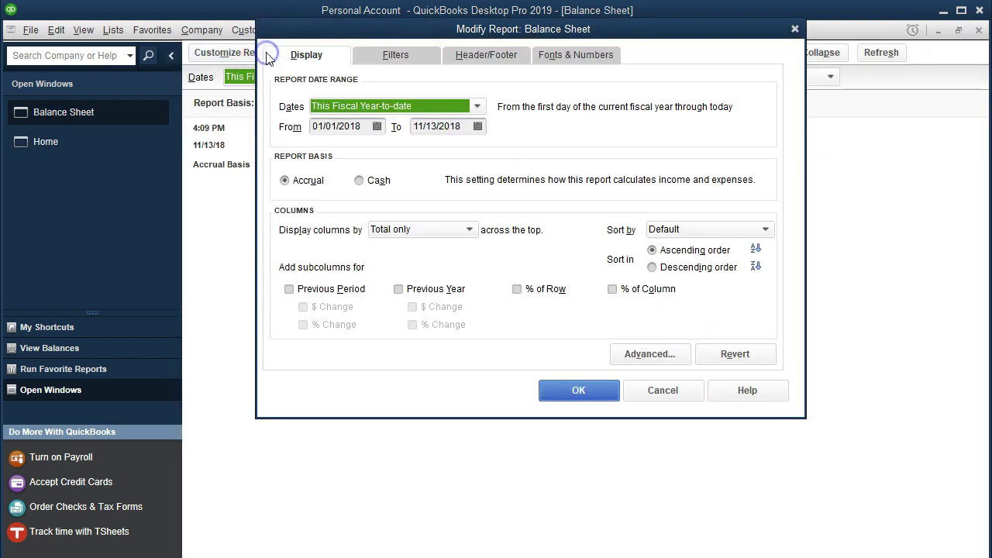
text(01012020)
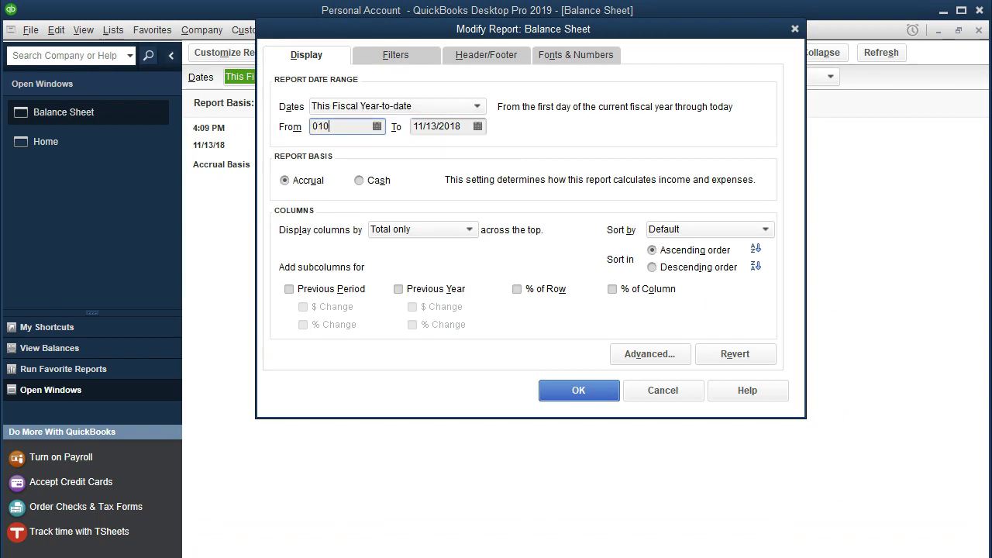
key(Tab)
text(12312020)
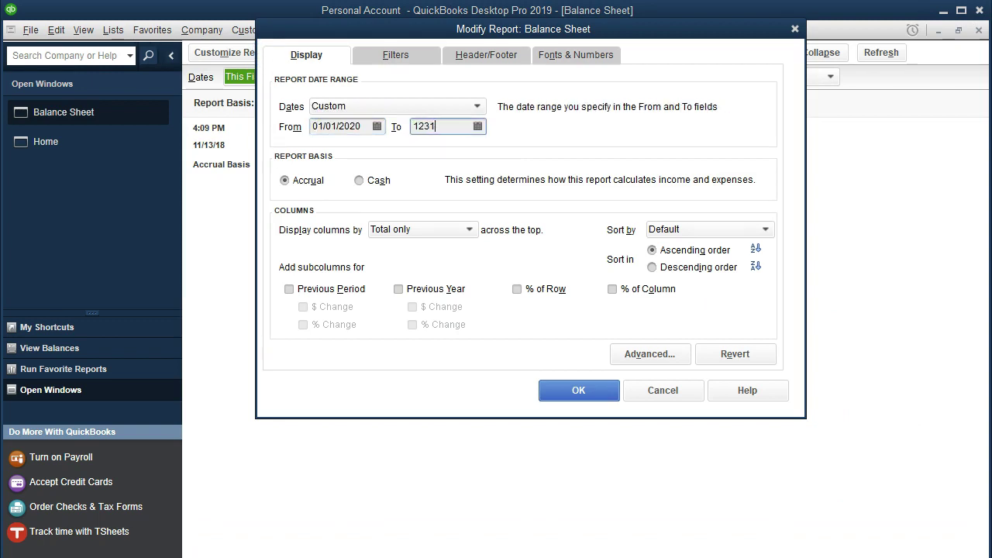
key(Tab)
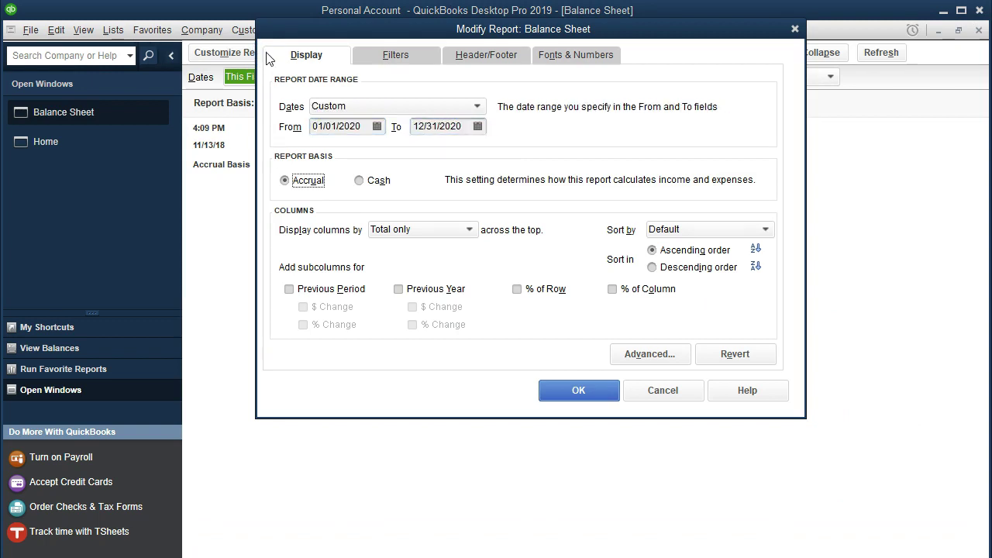
Set the column labels font size to 11, extend the change to all related fonts and apply the report modifications
click(565, 54)
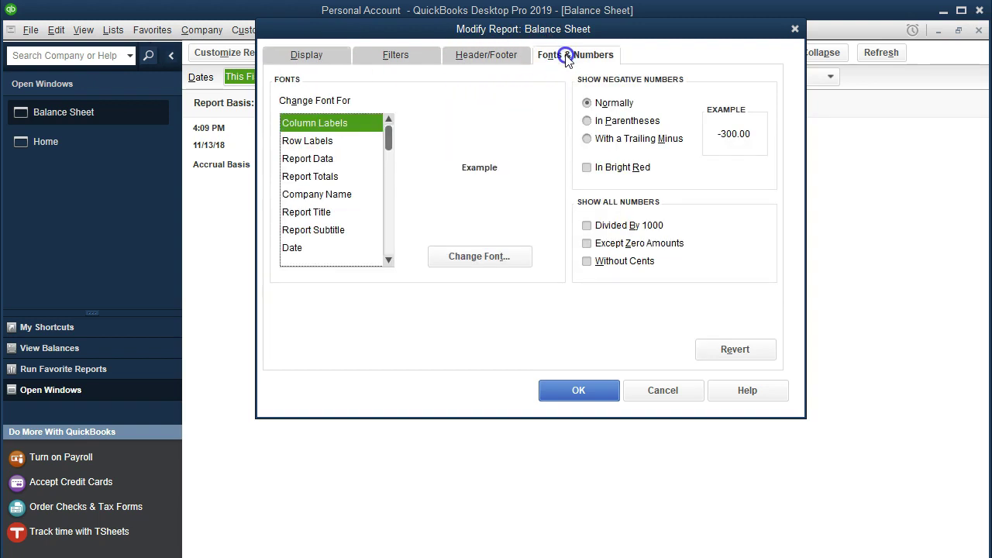
click(512, 255)
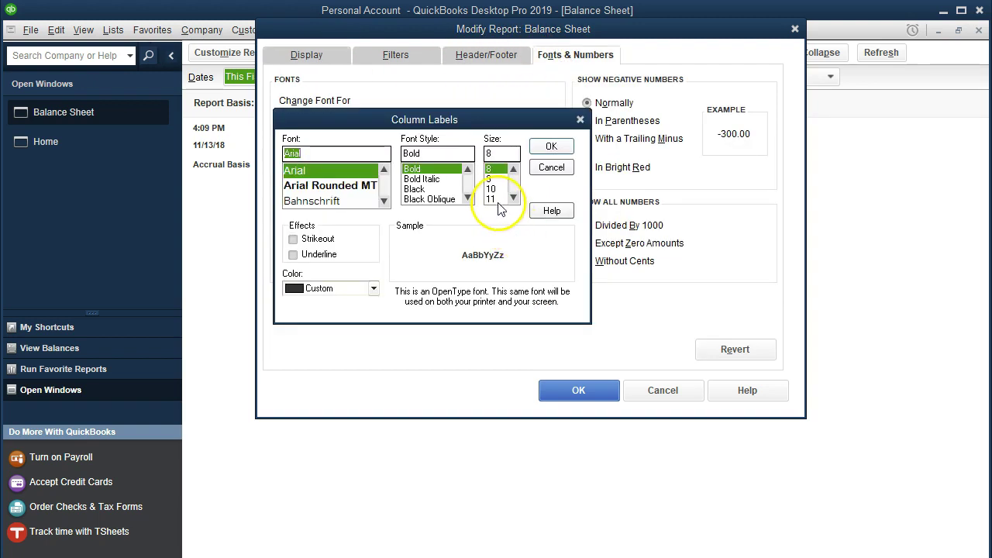
click(494, 199)
click(551, 146)
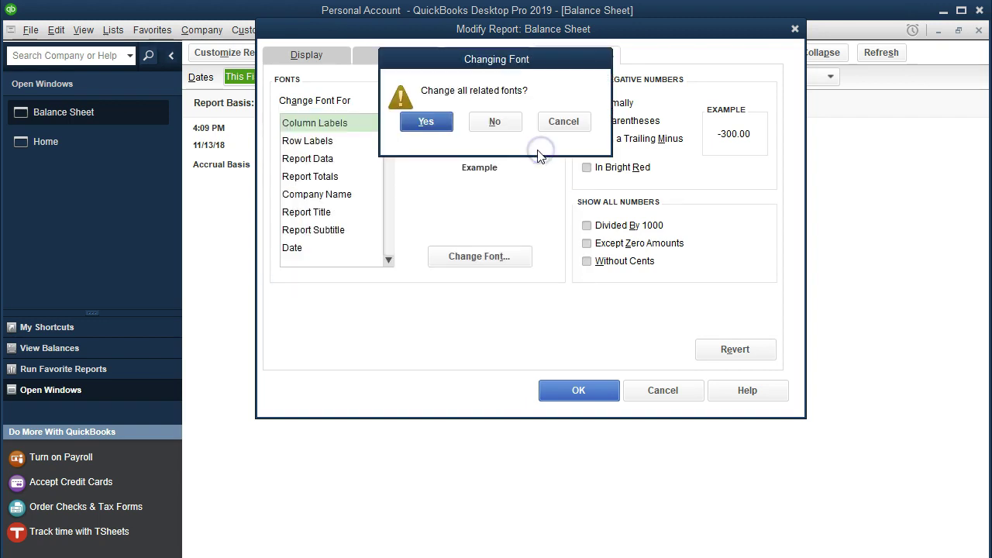
click(442, 124)
click(552, 384)
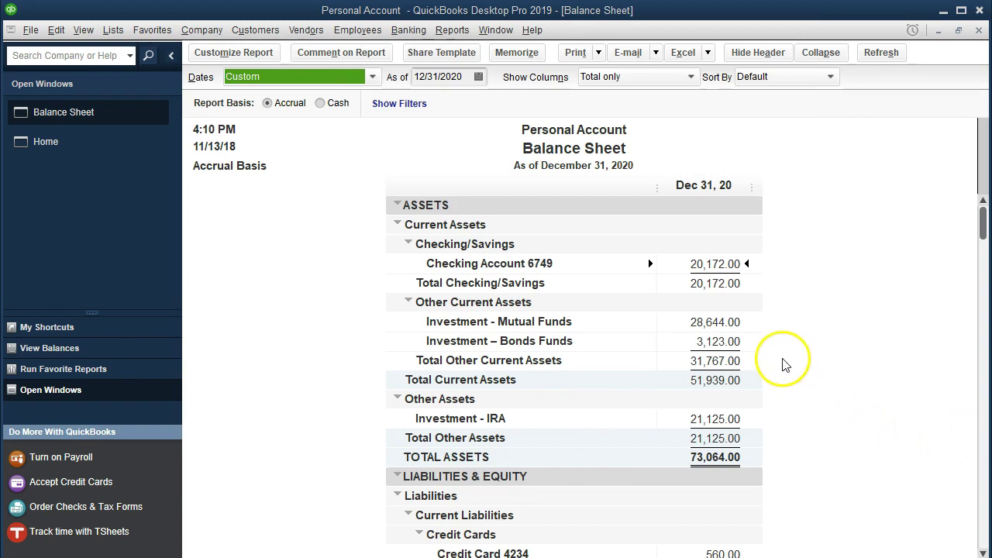
In Calculator, subtract the 28,644 mutual funds balance in the Balance Sheet from the 29,458 market value on the February investment statement
click(721, 322)
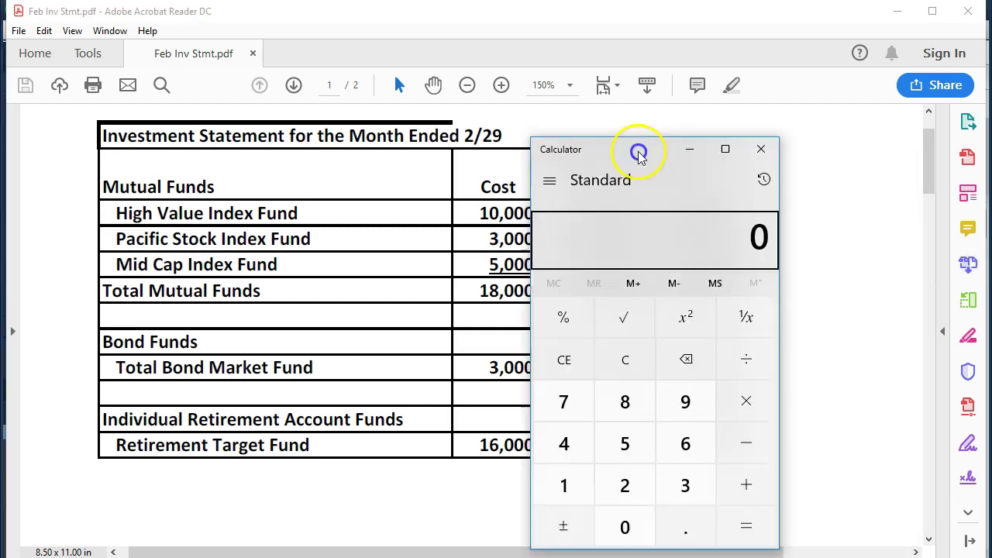
drag(638, 139, 390, 127)
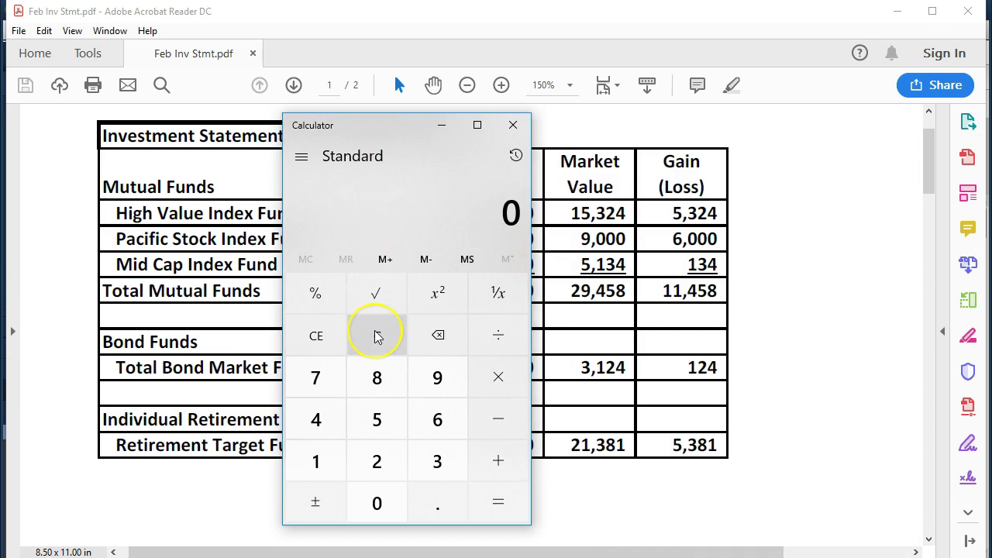
text(29458)
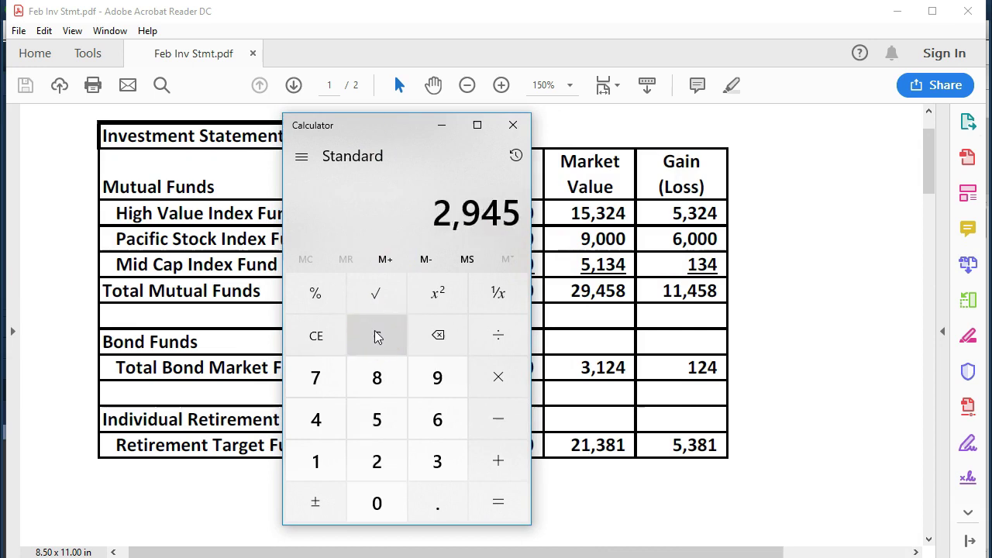
key(minus)
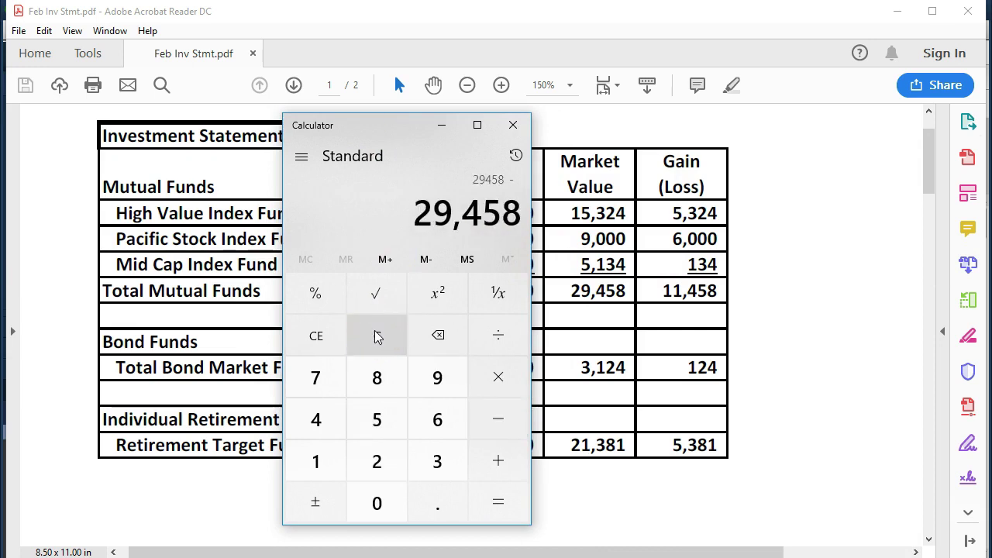
key(alt+Tab)
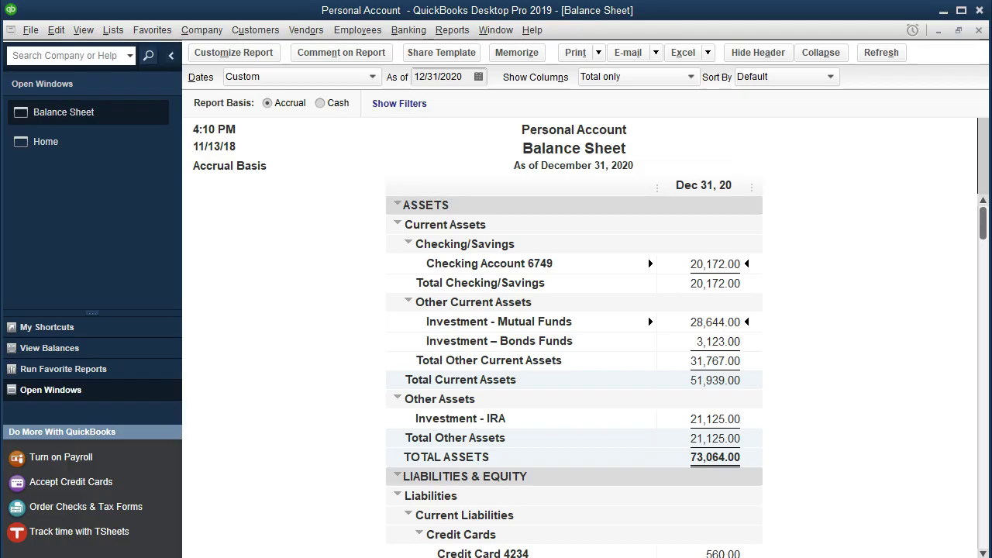
key(alt+Tab)
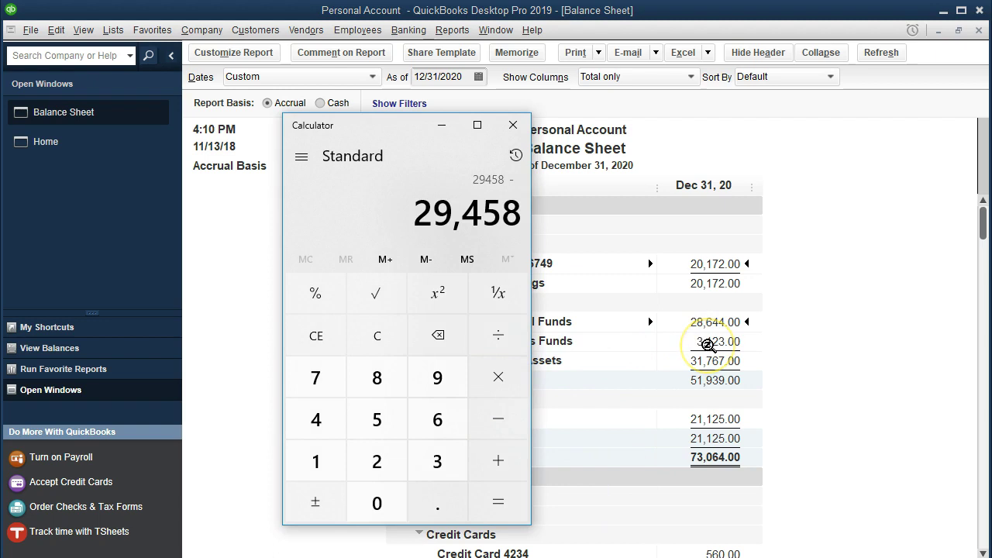
text(28644)
key(Return)
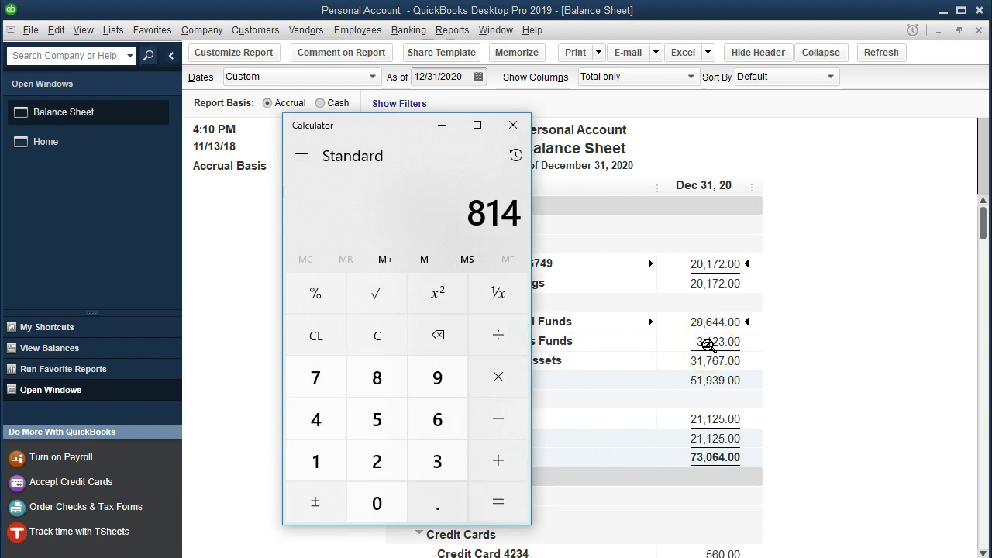
click(399, 132)
drag(399, 134, 991, 132)
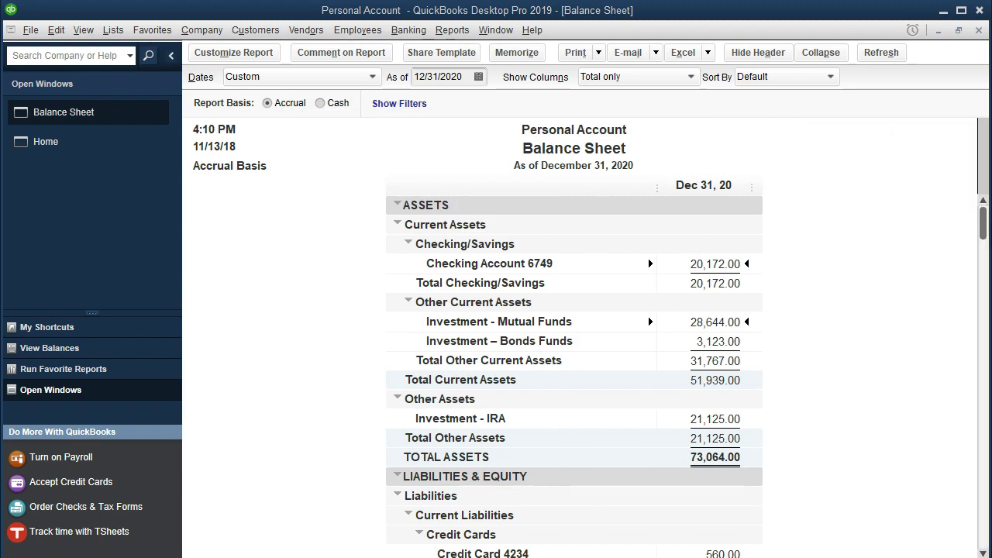
Open the register of the Investment - Mutual Funds account from the Chart of Accounts
click(962, 300)
click(114, 30)
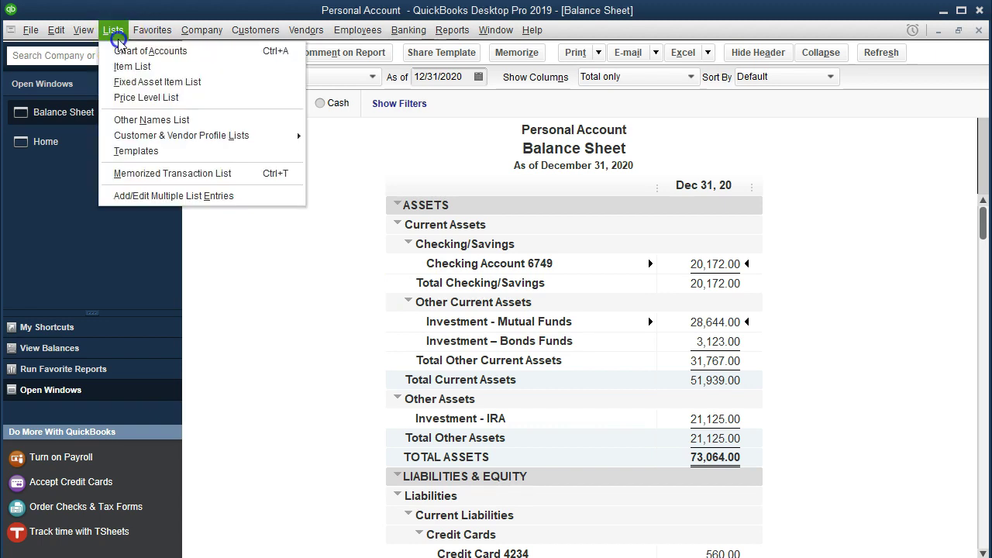
click(174, 50)
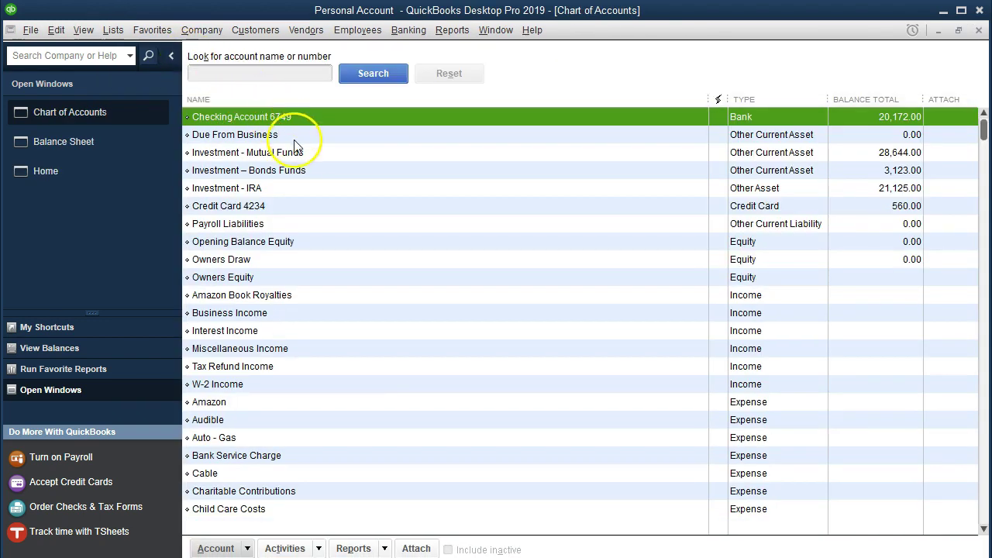
click(301, 153)
click(332, 160)
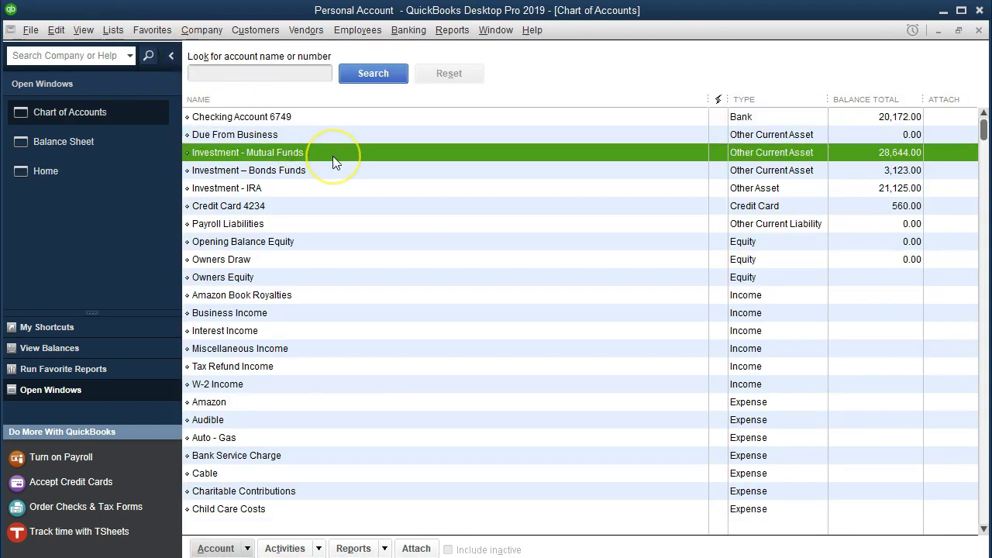
double_click(334, 161)
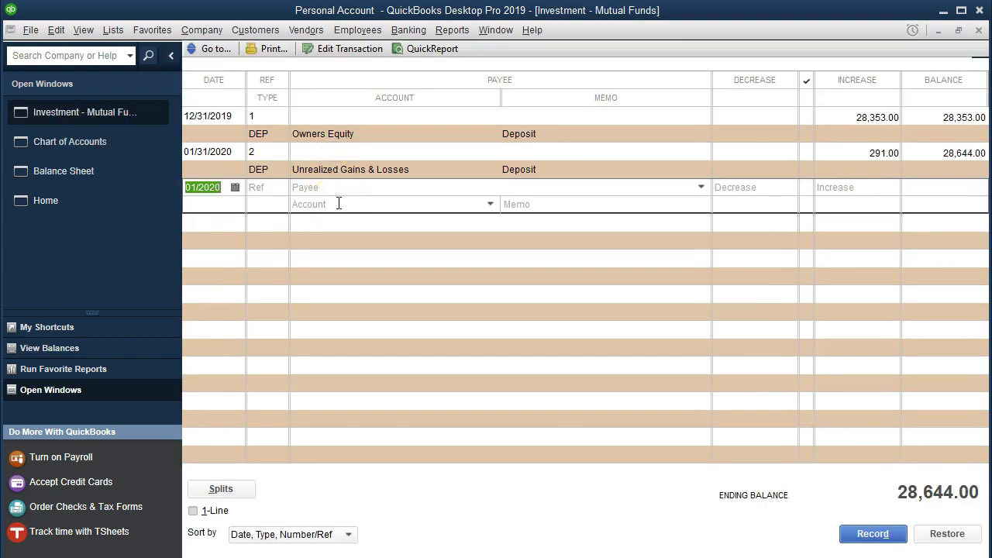
Start a new register entry dated 02/29/2020 with an increase of 814
text(02/29/2020)
key(Tab)
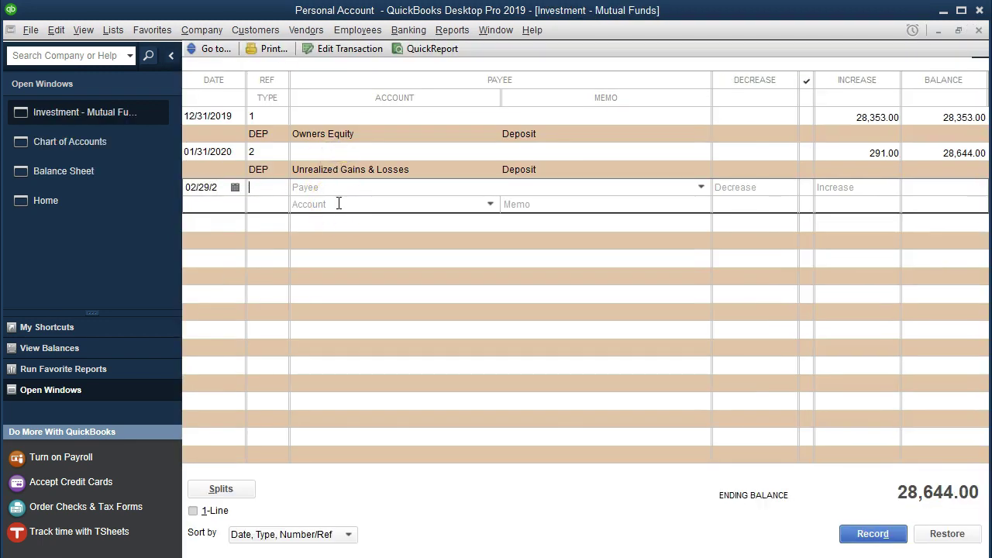
key(Tab)
key(Tab)
key(Tab)
key(Tab)
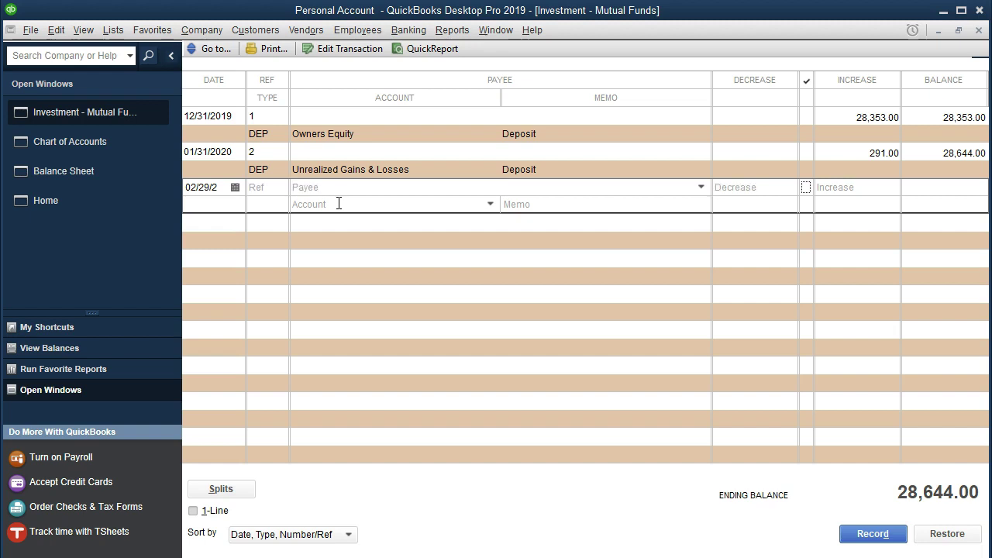
click(680, 235)
text(814)
key(Tab)
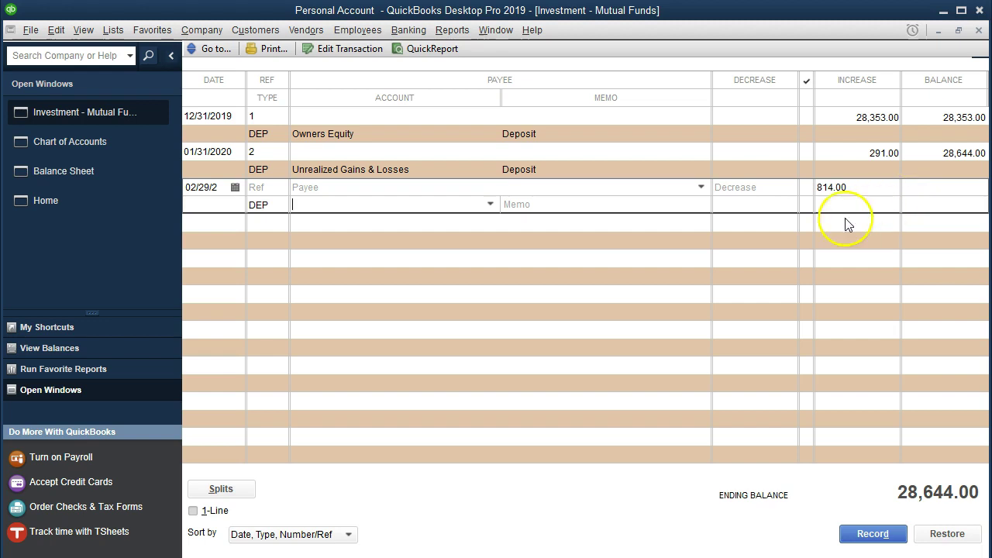
Assign the entry to the Unrealized Gains & Losses account and record it
click(490, 206)
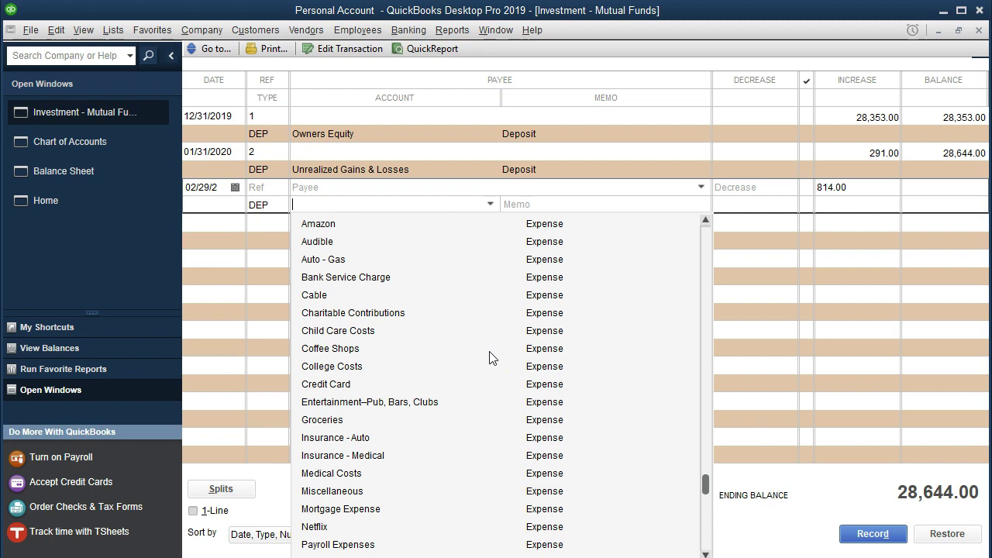
scroll(485, 387, down, 2)
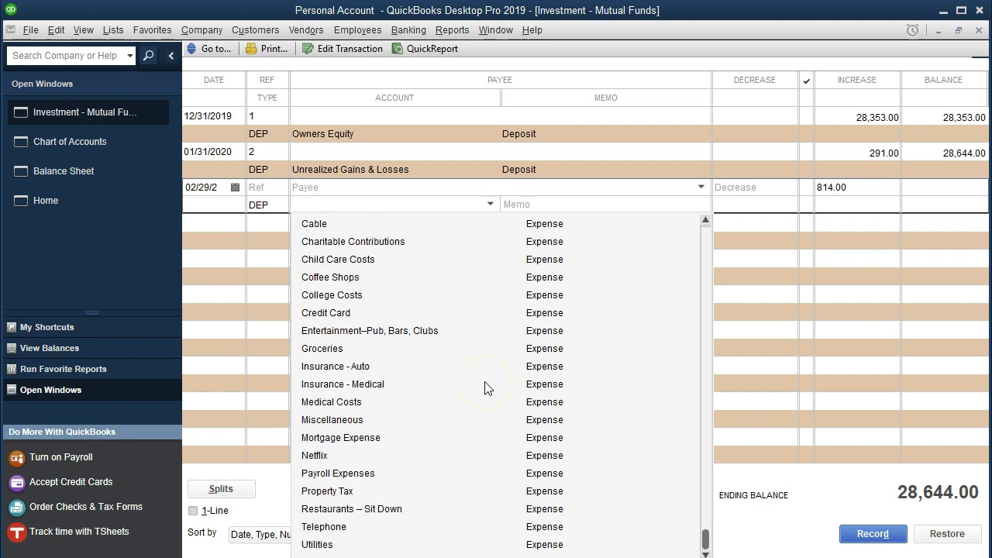
scroll(485, 388, up, 3)
scroll(485, 388, up, 2)
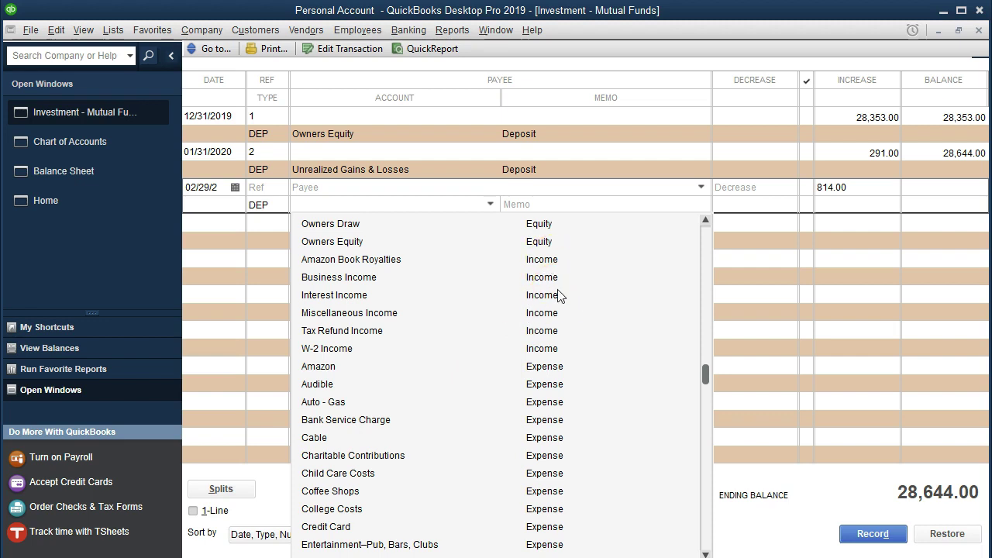
scroll(493, 434, down, 4)
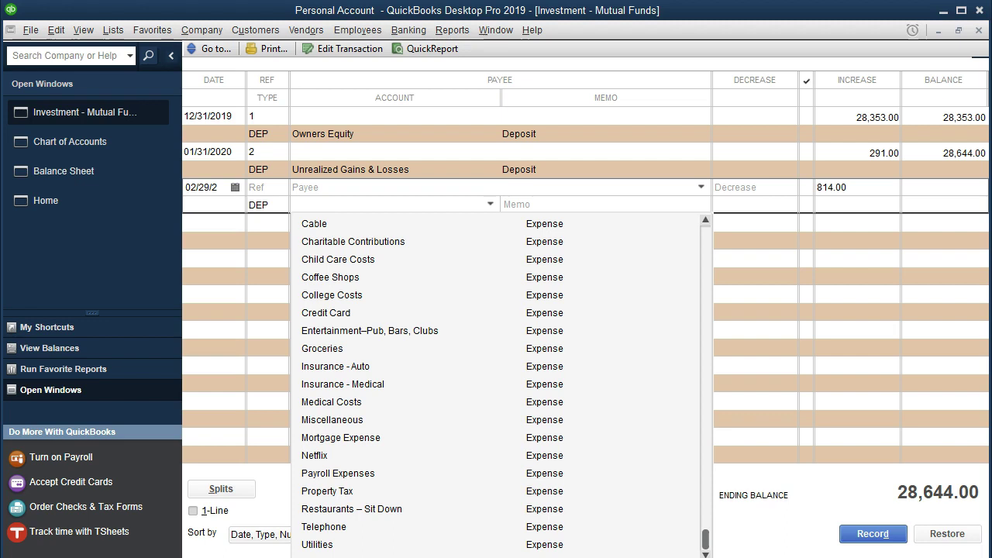
text(Unrealized Gains & Losses)
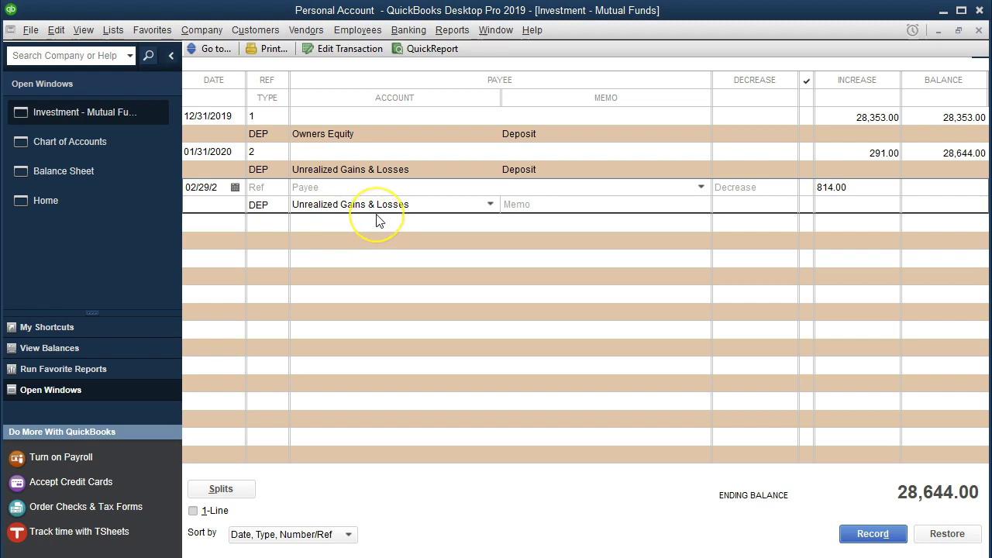
key(Tab)
key(Return)
key(Return)
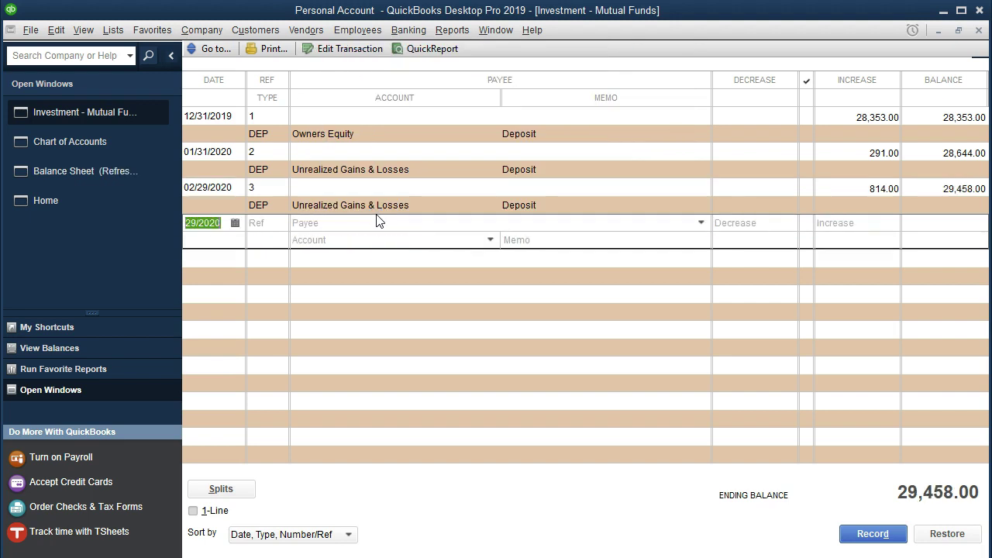
Close the mutual funds register and the Chart of Accounts, and switch to the February investment statement in Acrobat Reader
click(979, 30)
click(980, 30)
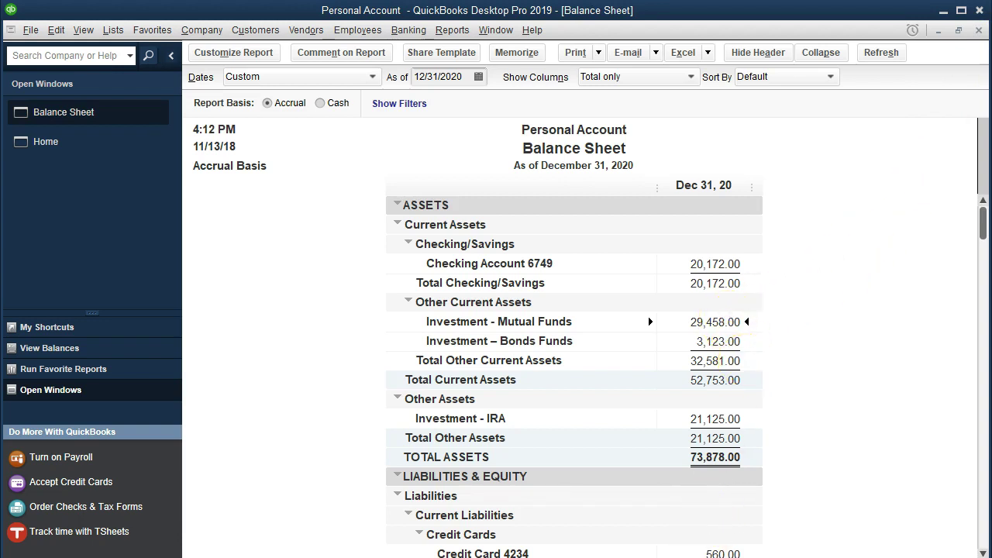
key(alt+Tab)
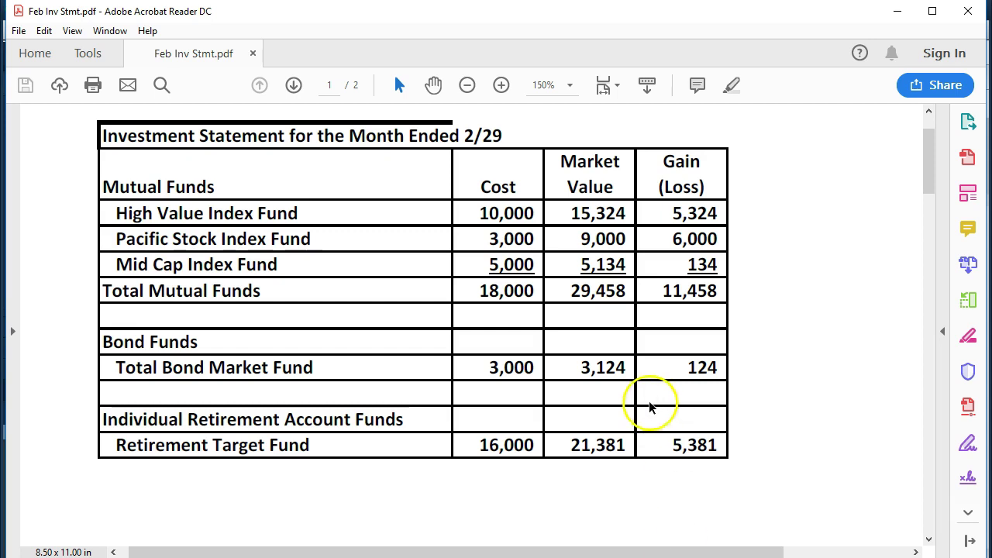
Switch to QuickBooks and review the balance sheet from assets down to total liabilities and equity
click(897, 11)
scroll(766, 372, down, 3)
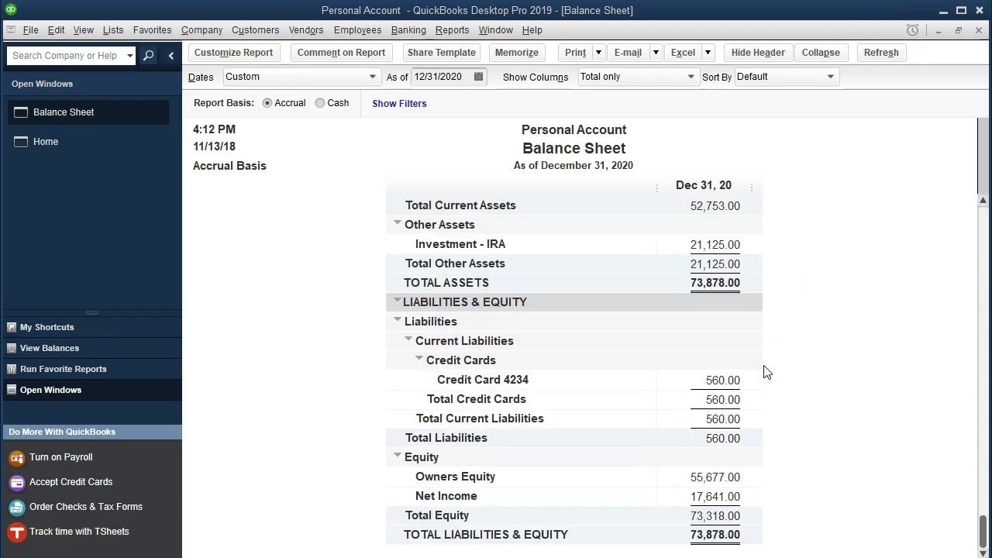
scroll(723, 505, up, 3)
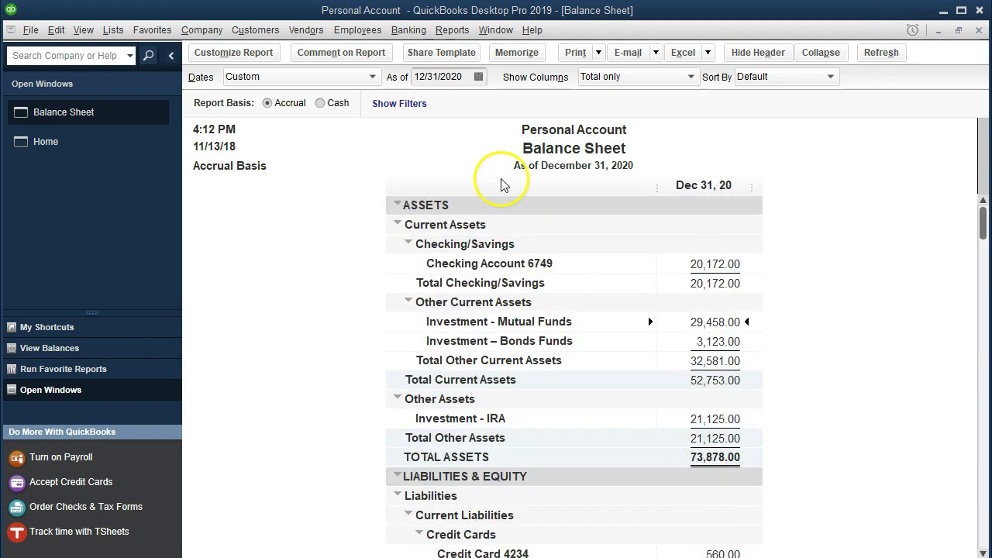
Run a standard Profit & Loss report for the period 01/01/2020 to 12/31/2020
click(460, 34)
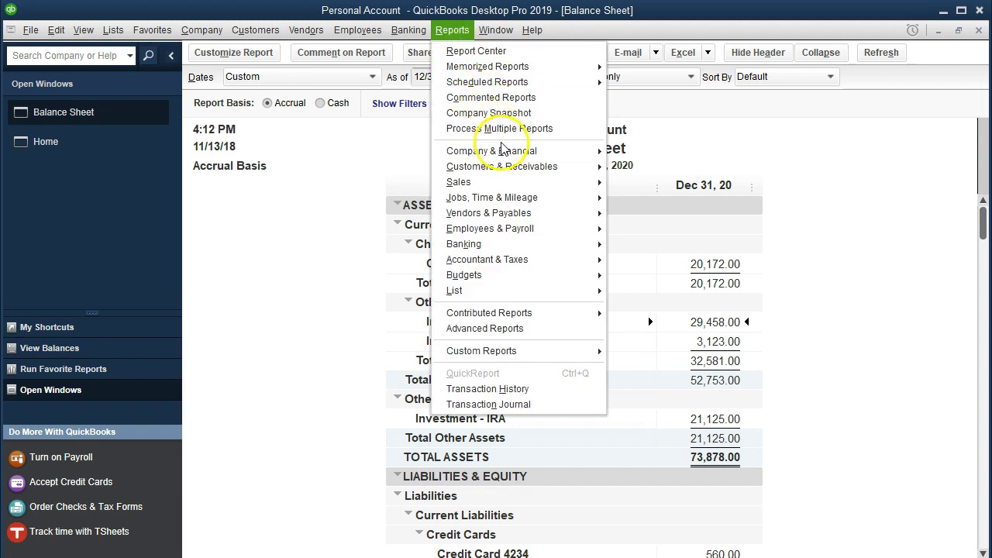
mouse_move(563, 161)
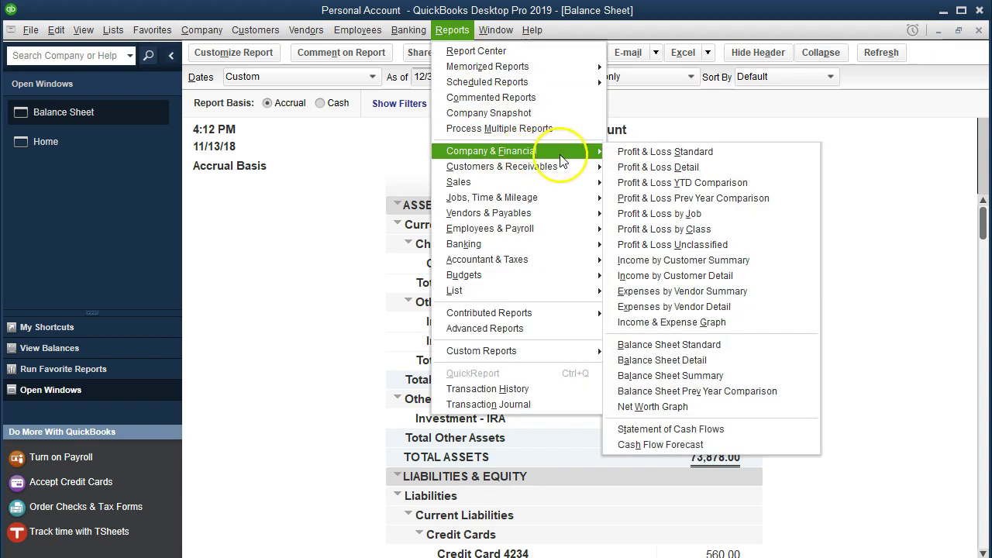
click(724, 151)
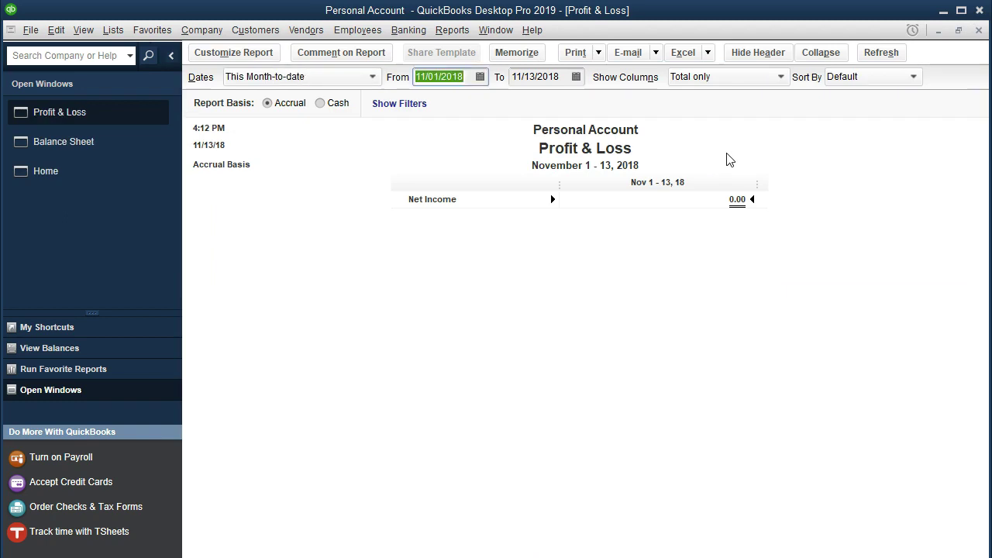
text(01012020)
key(Tab)
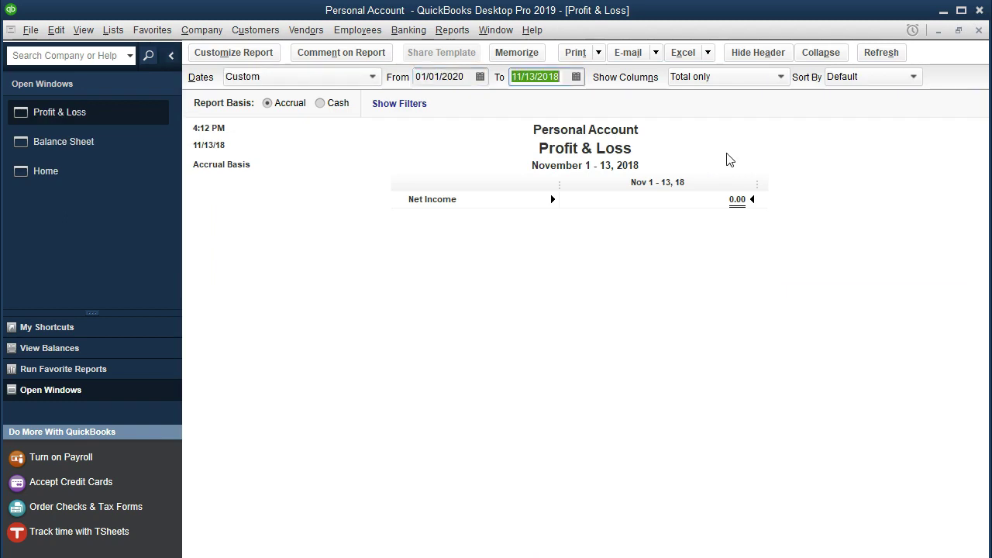
text(12312020)
key(Tab)
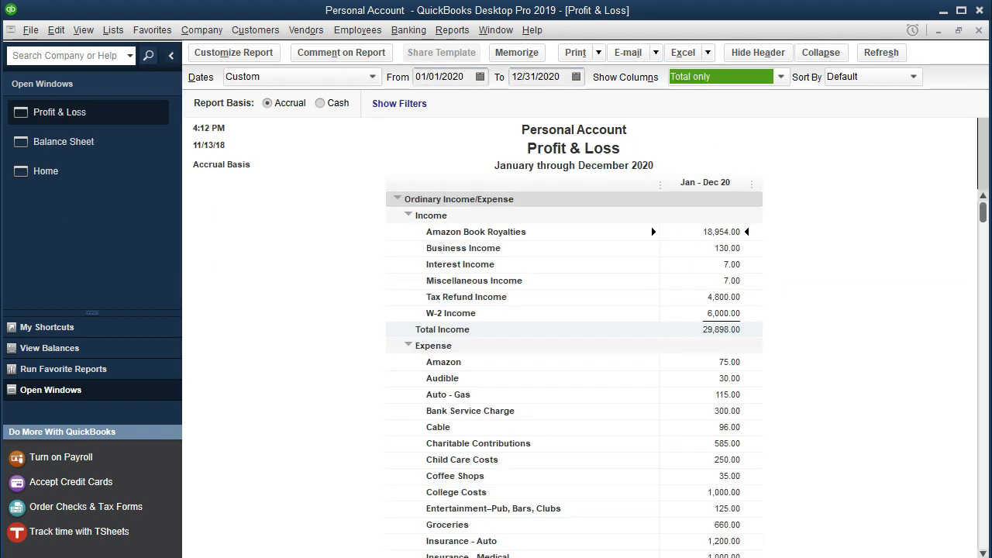
Customize the Profit & Loss report's fonts to size 11, applying the change to all related fonts
click(249, 59)
click(589, 51)
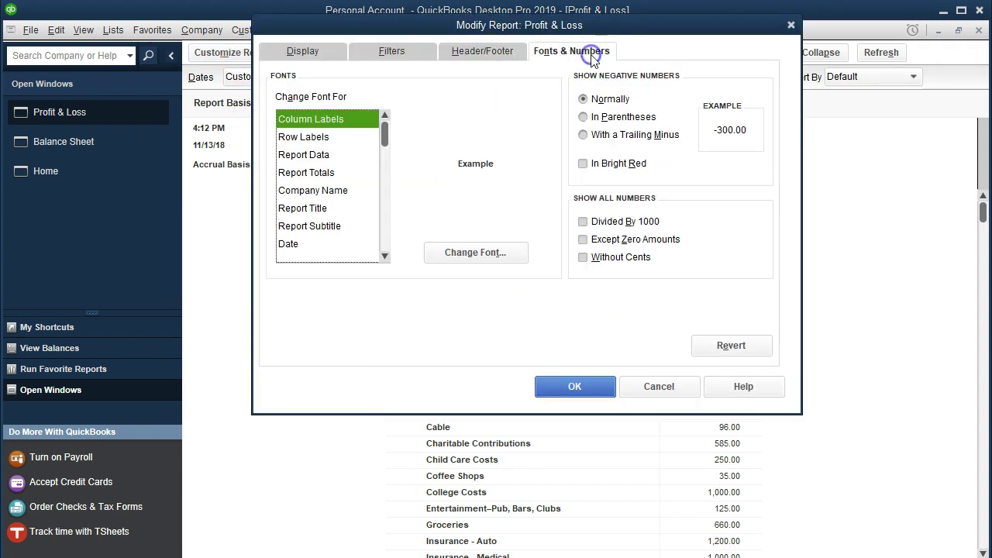
click(504, 253)
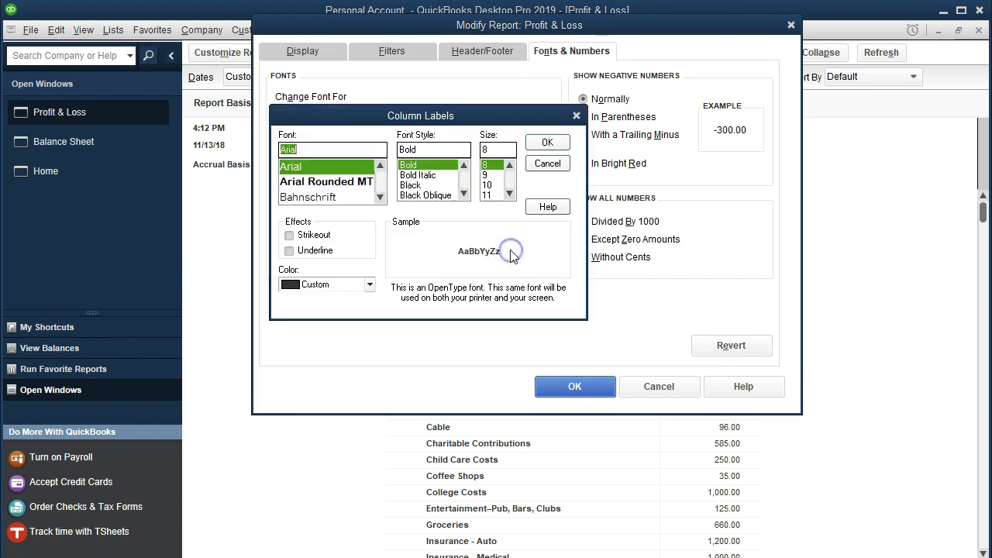
click(489, 194)
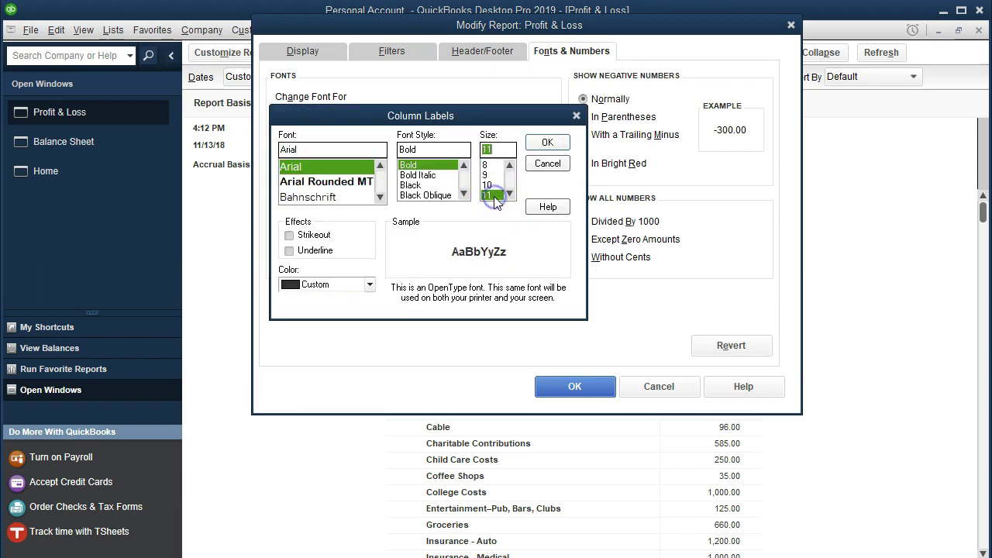
click(543, 144)
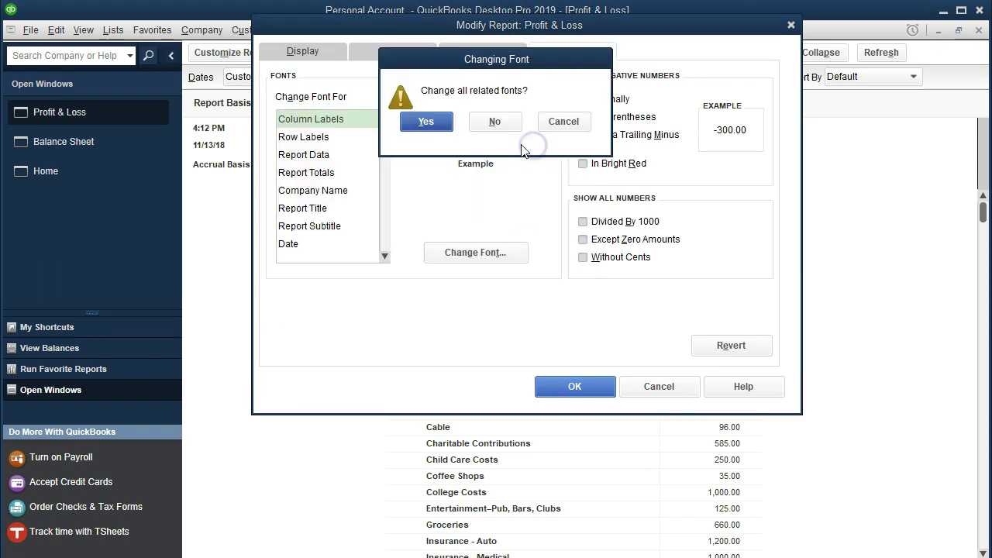
click(428, 122)
click(559, 386)
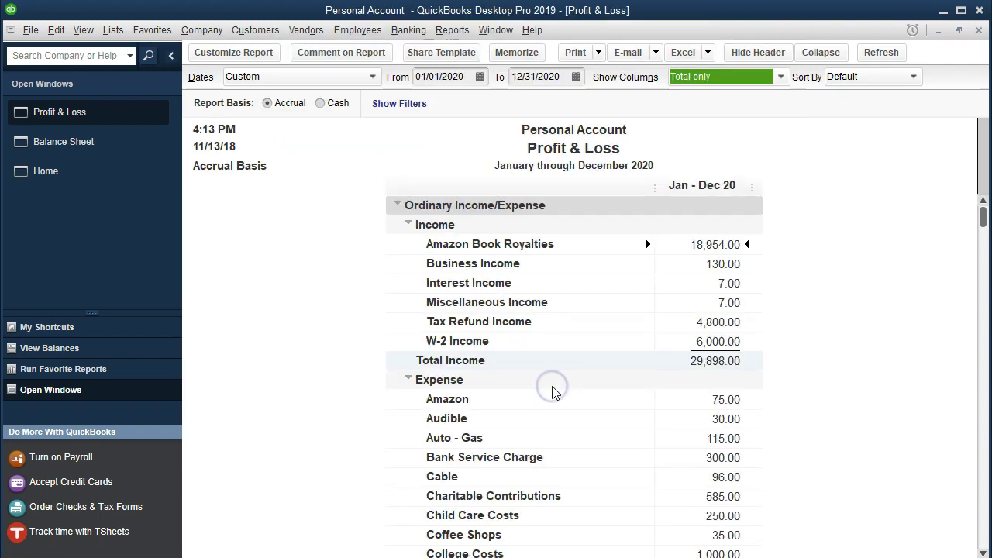
Examine the Unrealized Gains & Losses line under Other Income in the Profit & Loss report, and return to the balance sheet
scroll(554, 387, down, 7)
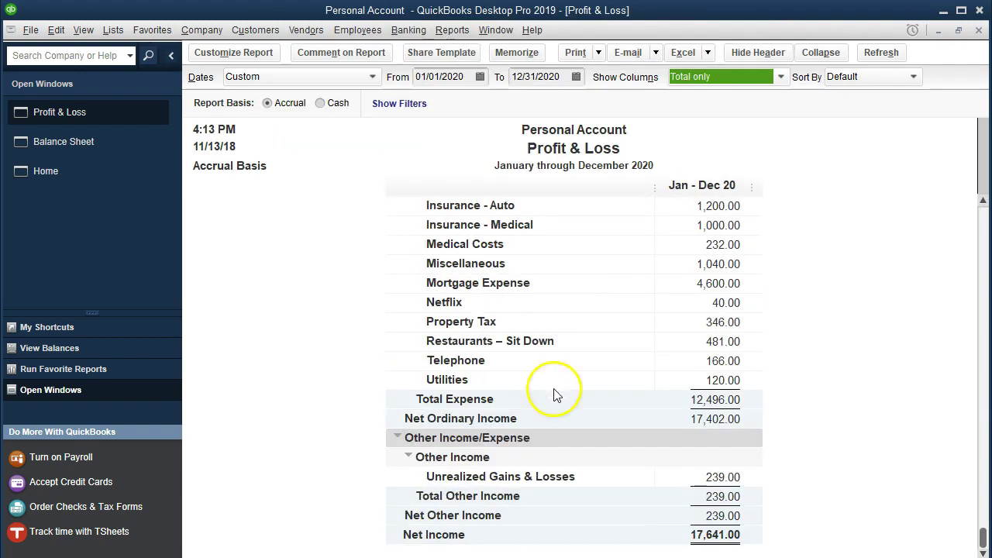
click(648, 478)
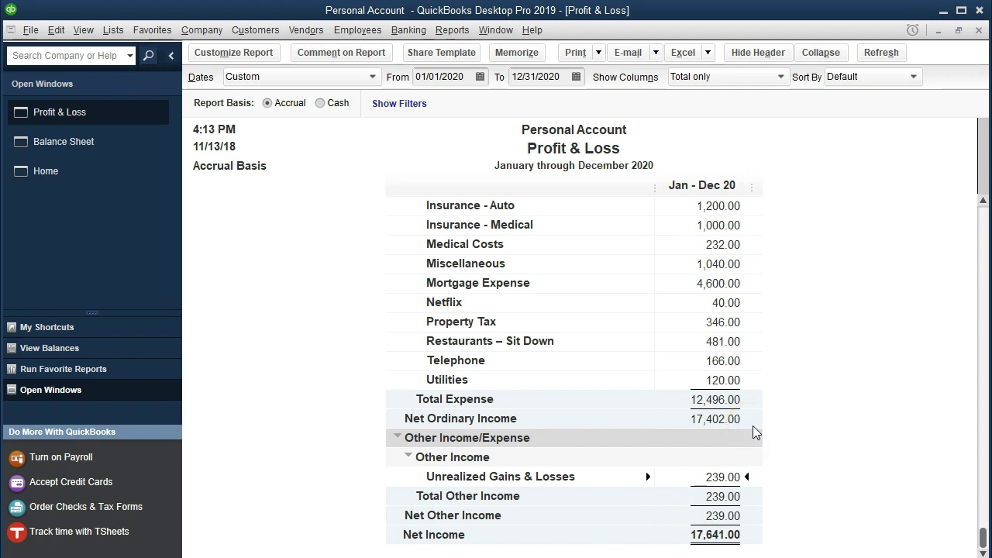
click(770, 486)
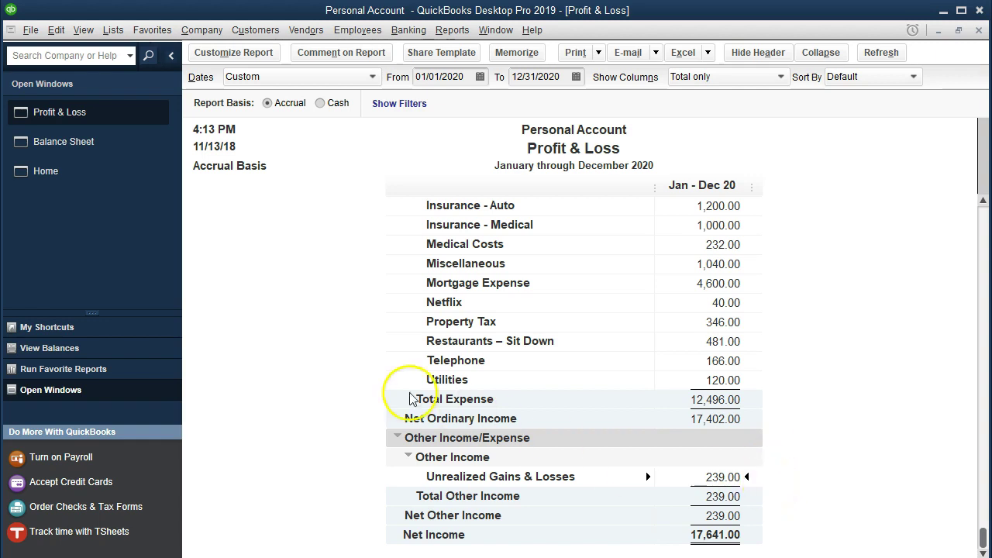
click(105, 148)
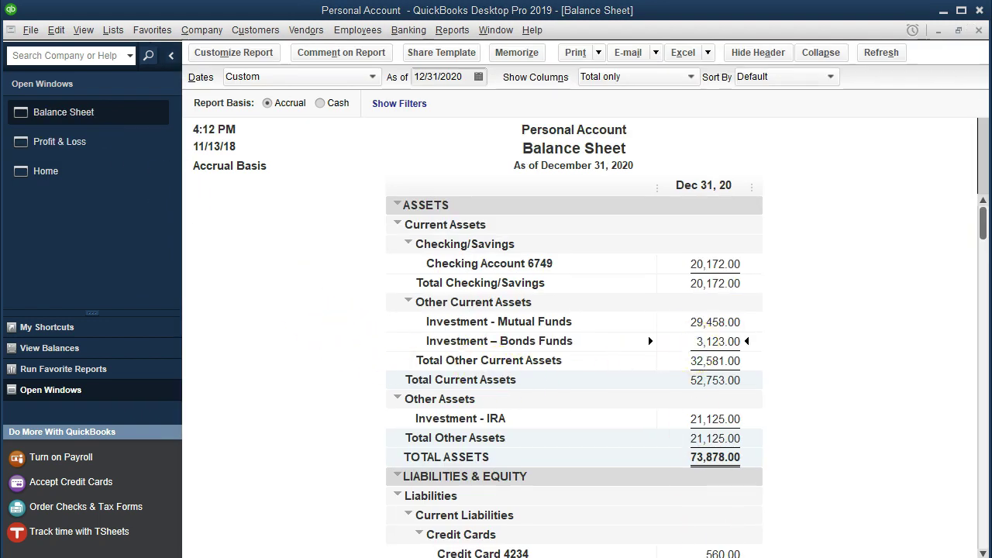
Bring up Calculator over the February investment statement and start a subtraction from the Total Bond Market Fund's market value, 3124
key(alt+Tab)
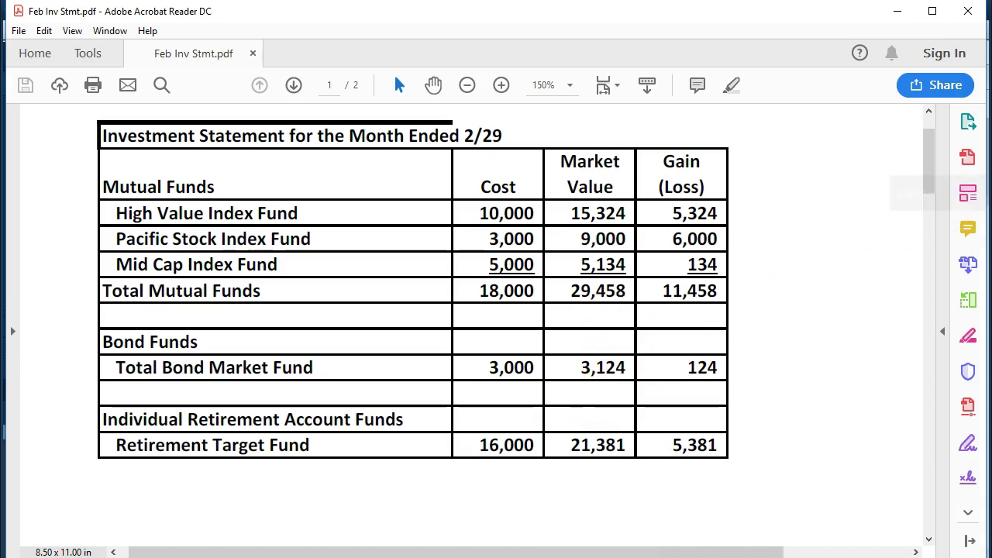
key(alt+Tab)
drag(565, 101, 300, 104)
click(326, 305)
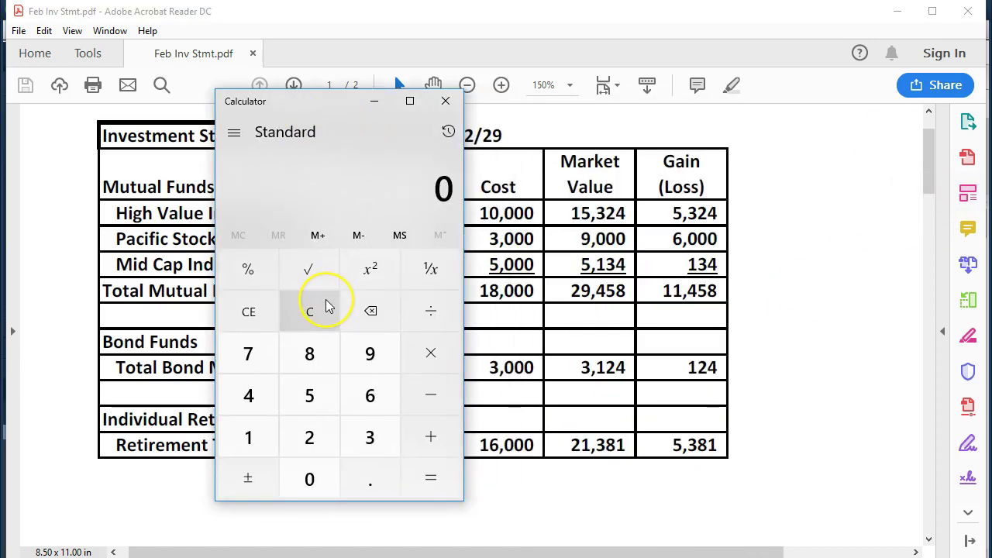
text(3124 -)
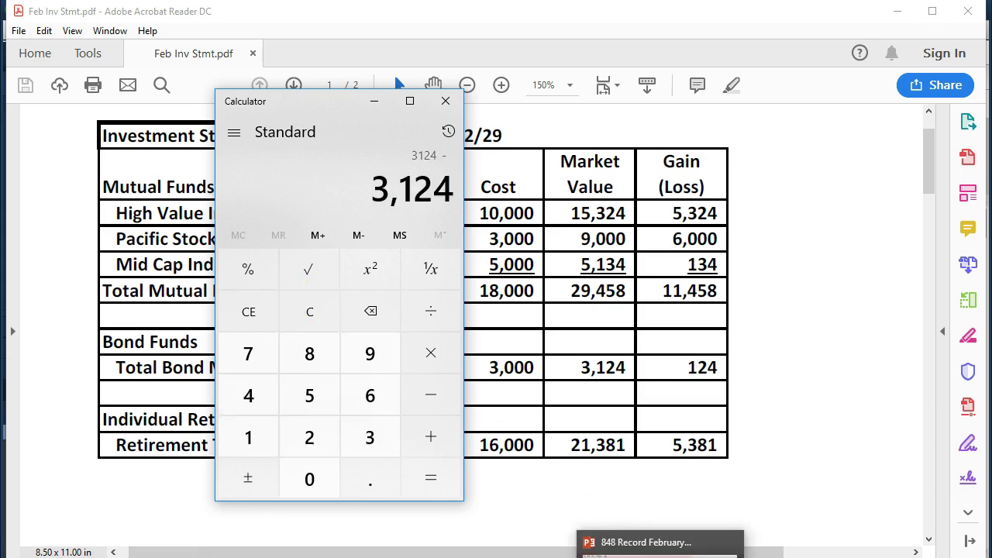
Subtract the balance sheet's bond funds balance, 3123, in Calculator and move the calculator off the QuickBooks report
click(589, 542)
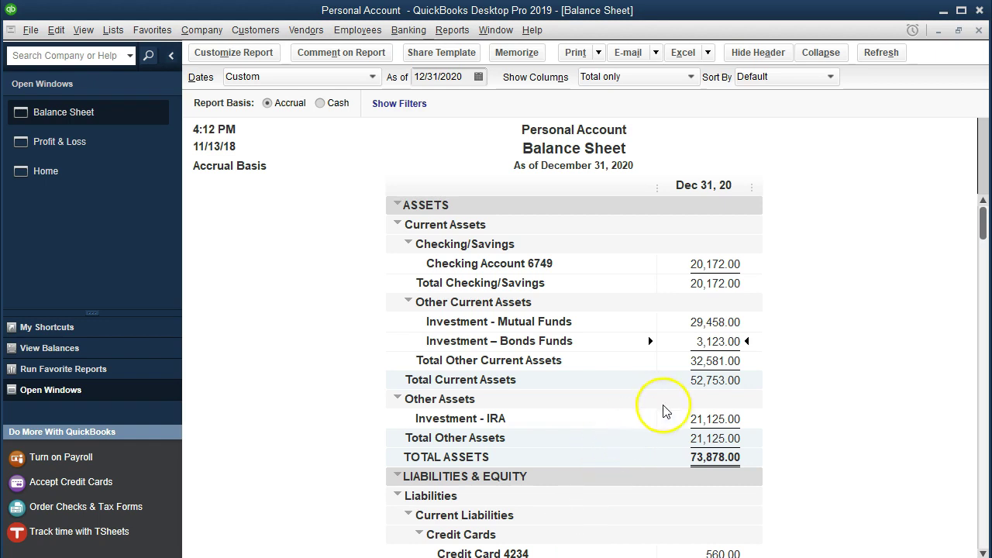
click(682, 555)
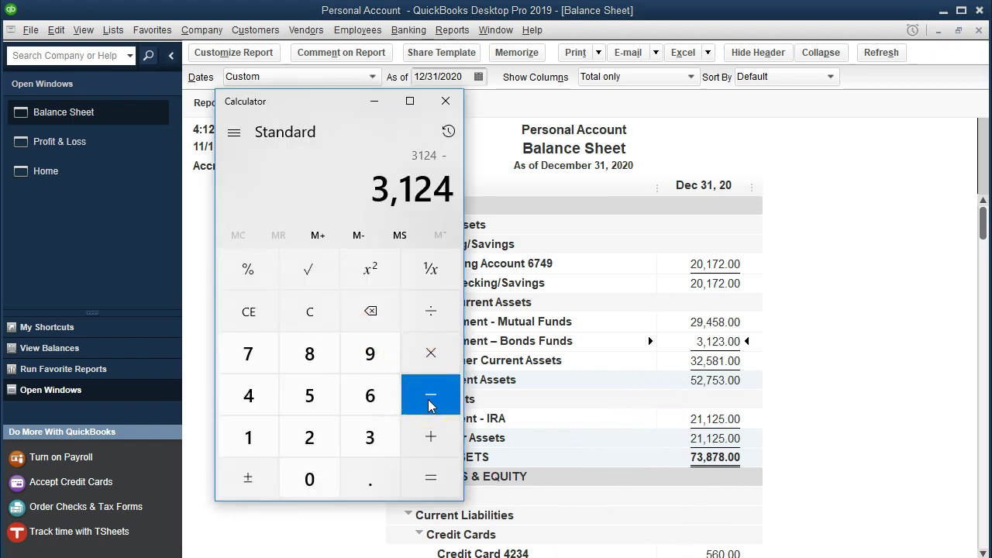
text(3123)
key(Return)
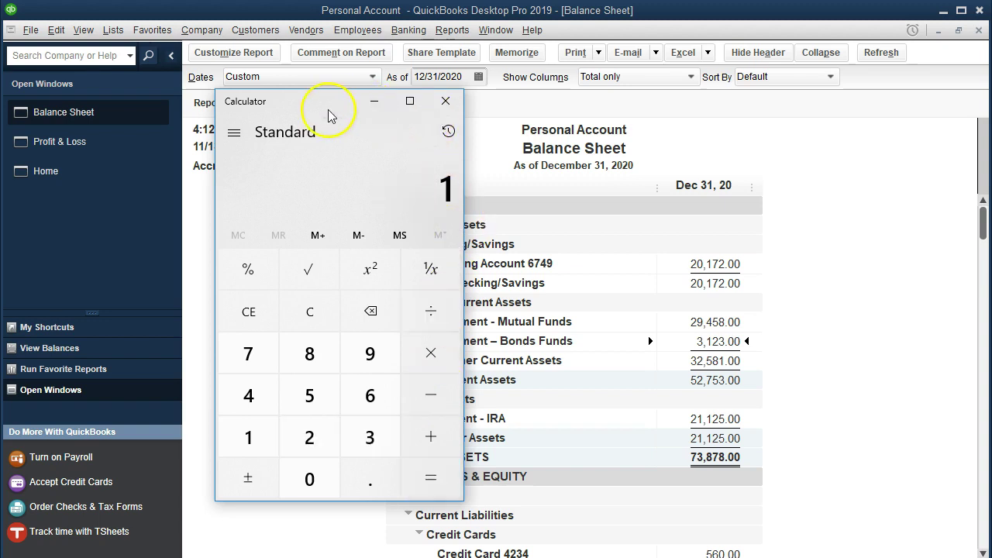
drag(329, 115, 991, 117)
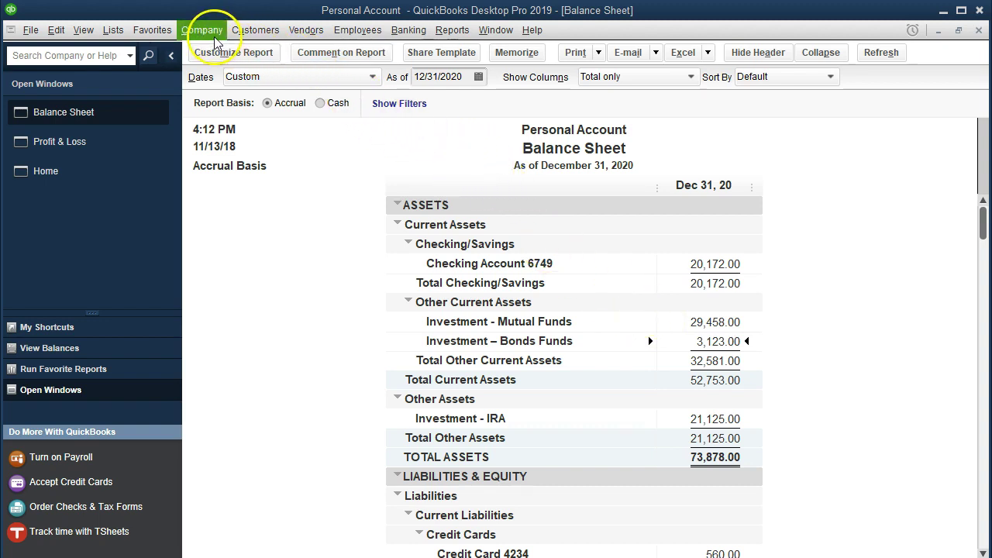
Open the register of the Investment – Bonds Funds account from the Chart of Accounts
click(114, 31)
click(143, 50)
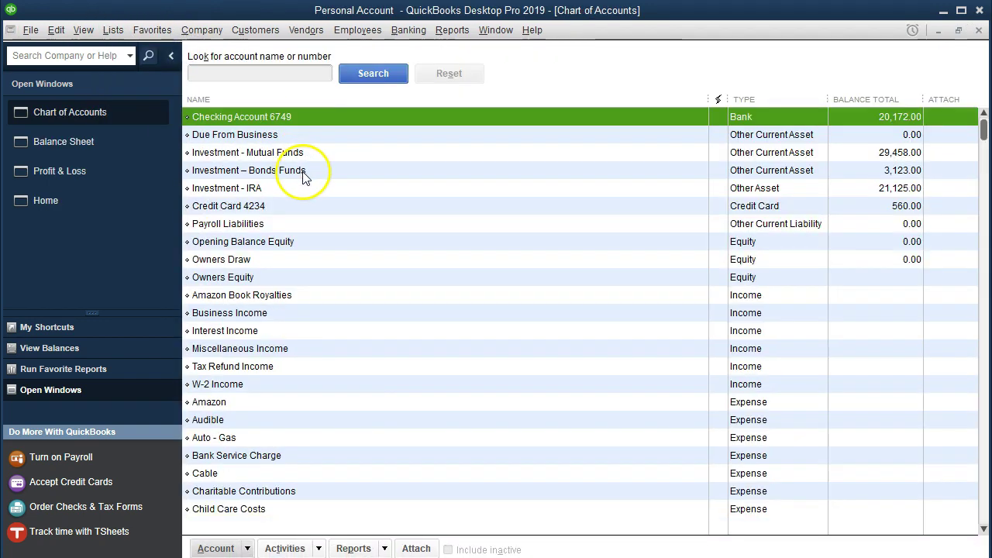
double_click(306, 172)
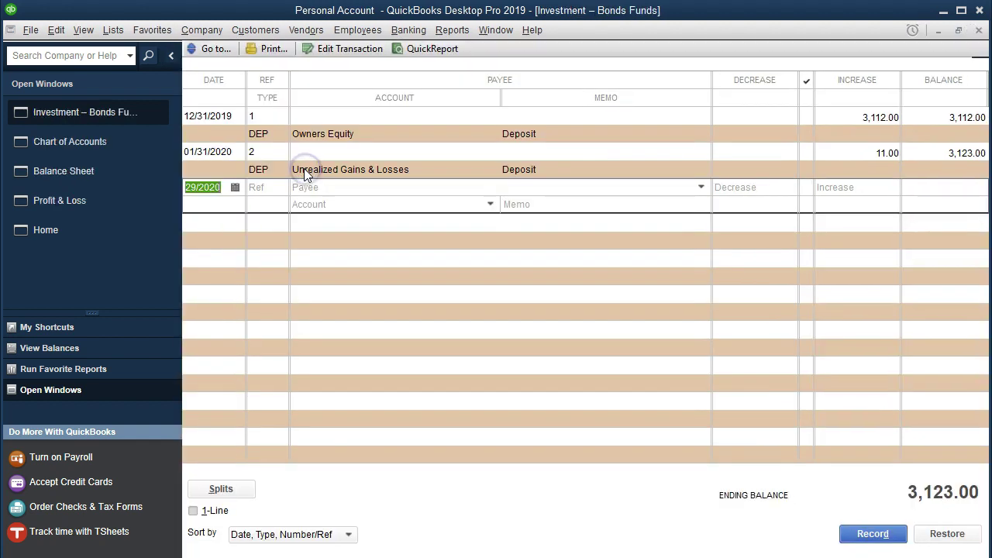
Start a bond funds register entry dated 02/29/2020 with an increase of 1
click(316, 205)
text(02/)
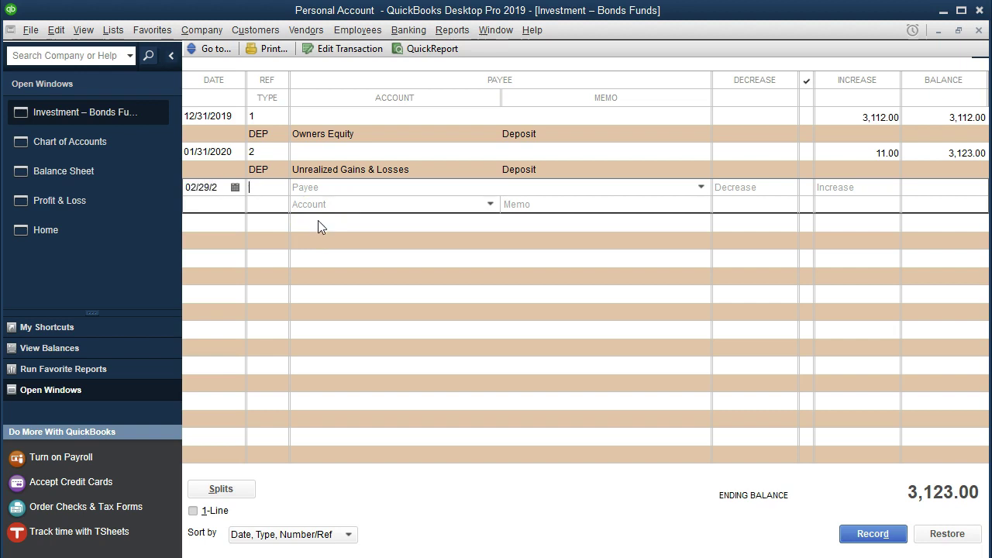
key(Tab)
key(Tab)
text(1)
key(Tab)
Assign the bond funds entry to the Unrealized Gains & Losses account and record it, accepting the future date
click(489, 206)
scroll(493, 326, down, 2)
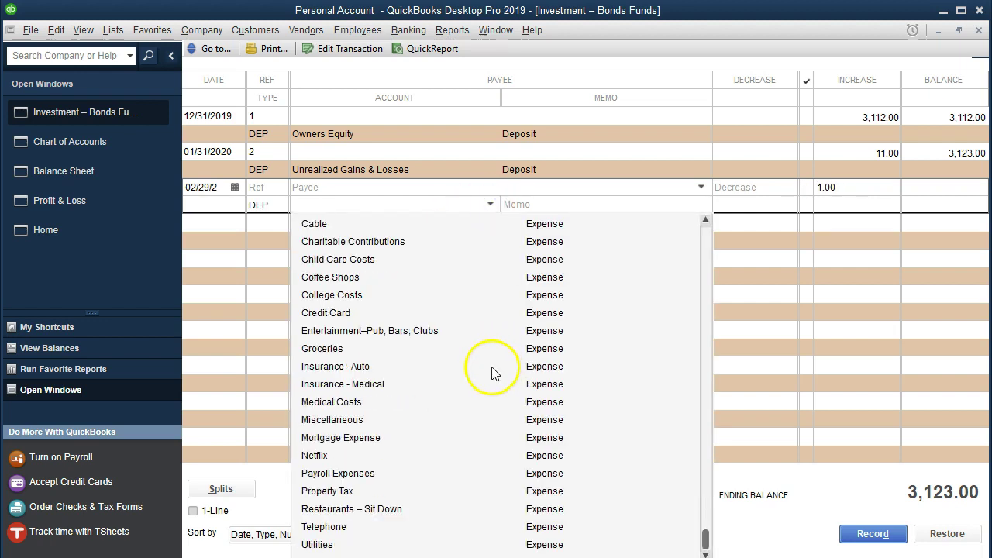
text(u)
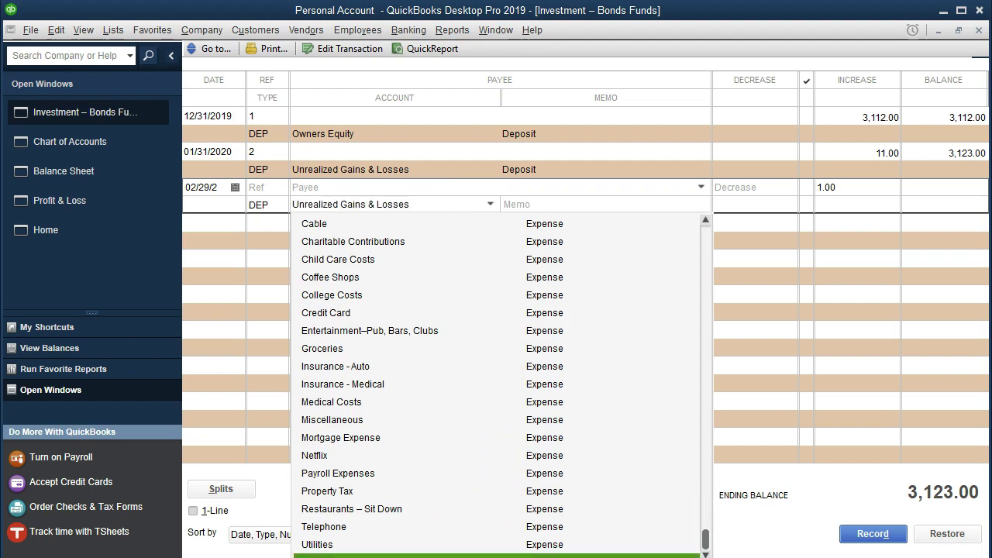
key(Tab)
click(553, 401)
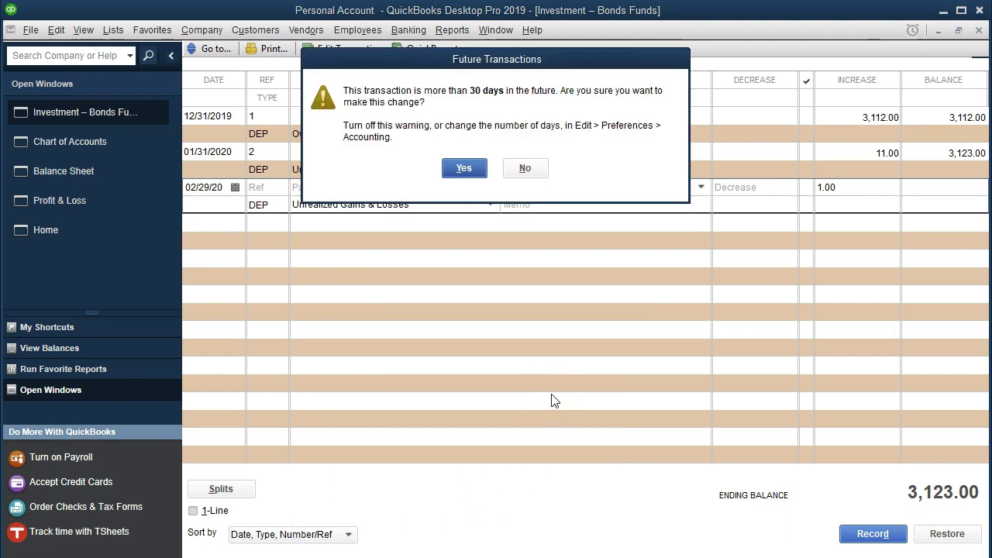
key(Return)
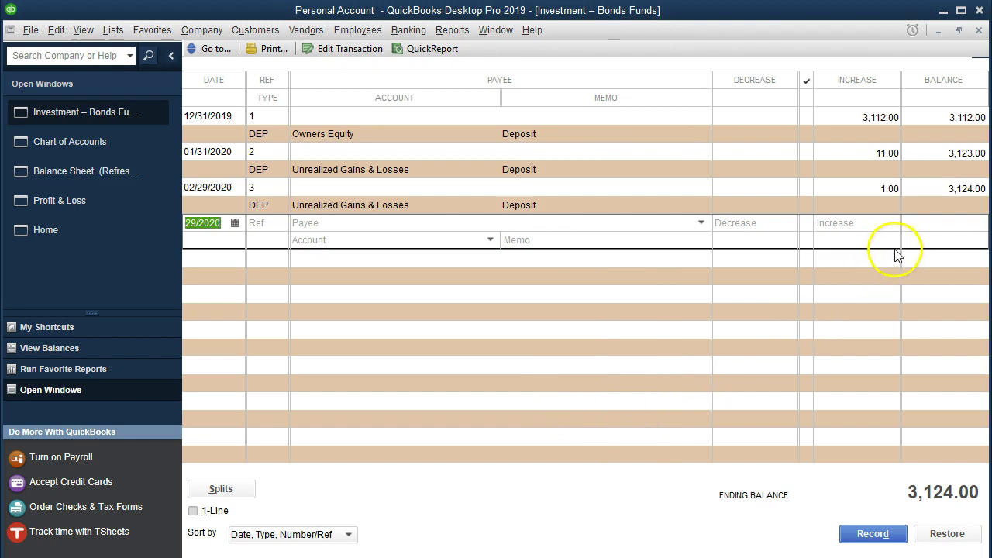
Close the bond funds register and the Chart of Accounts, and compare the balance sheet with the February investment statement
click(981, 30)
click(982, 31)
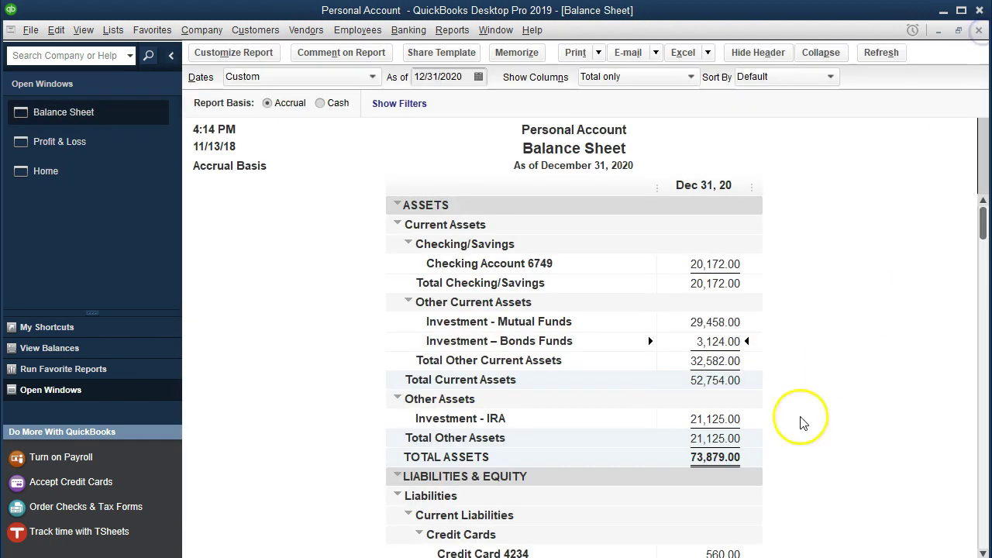
key(alt+Tab)
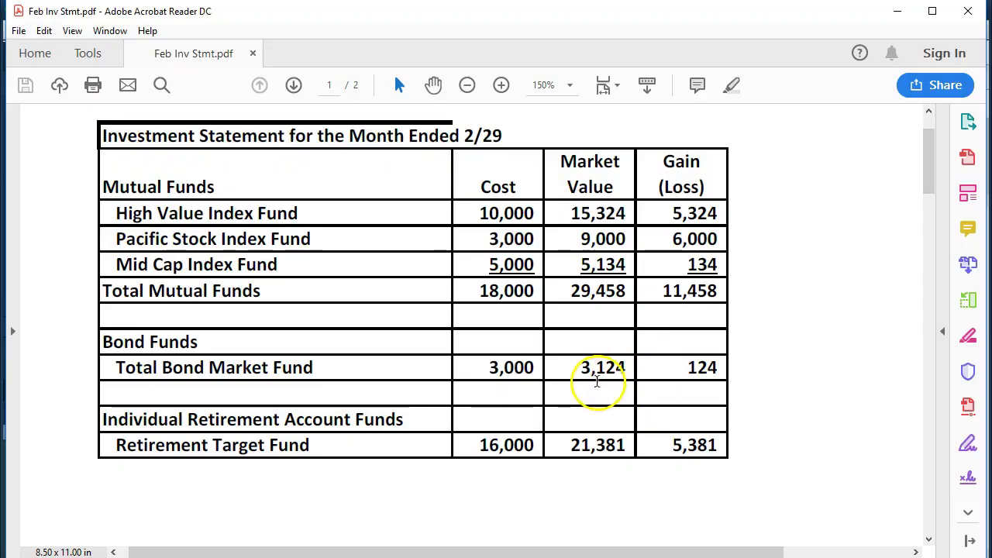
key(alt+Tab)
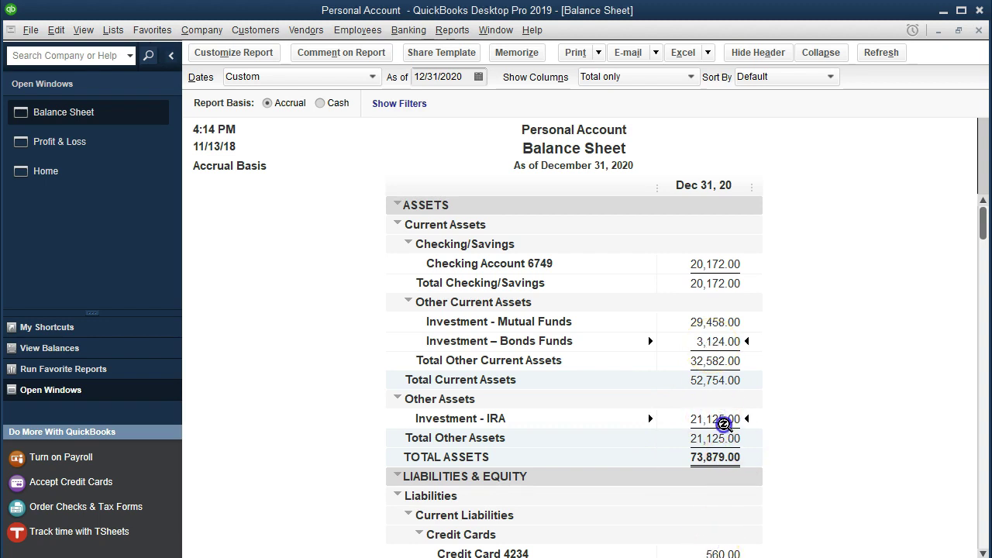
Calculate the IRA adjustment in Calculator by subtracting the 21125 book balance from the statement's 21381 market value
key(alt+Tab)
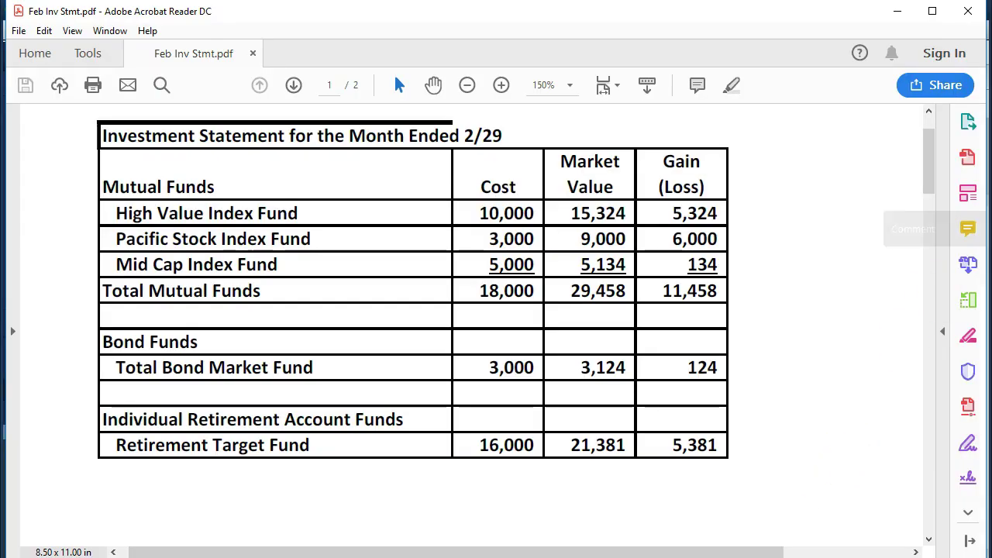
key(alt+Tab)
click(343, 105)
drag(344, 104, 317, 117)
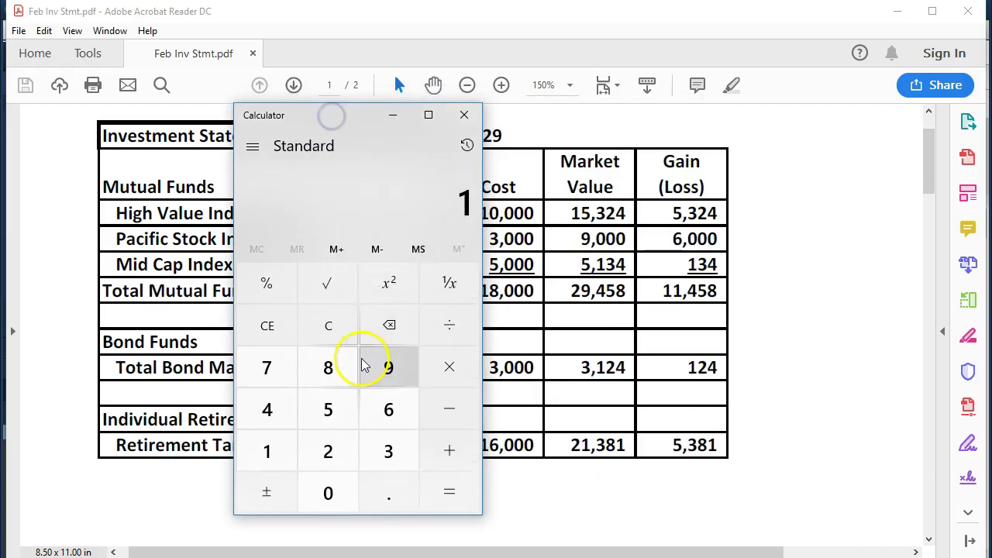
click(328, 325)
text(21381)
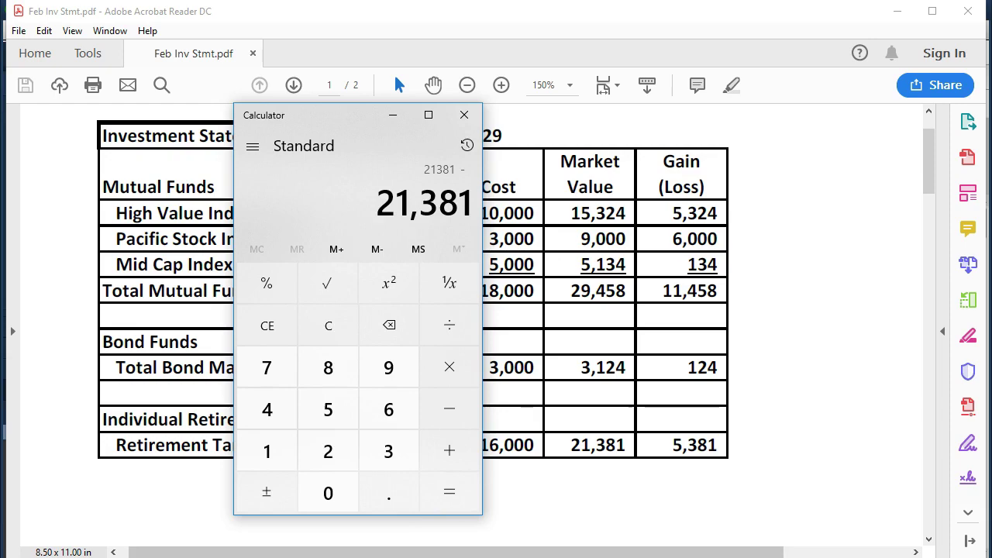
key(alt+Tab)
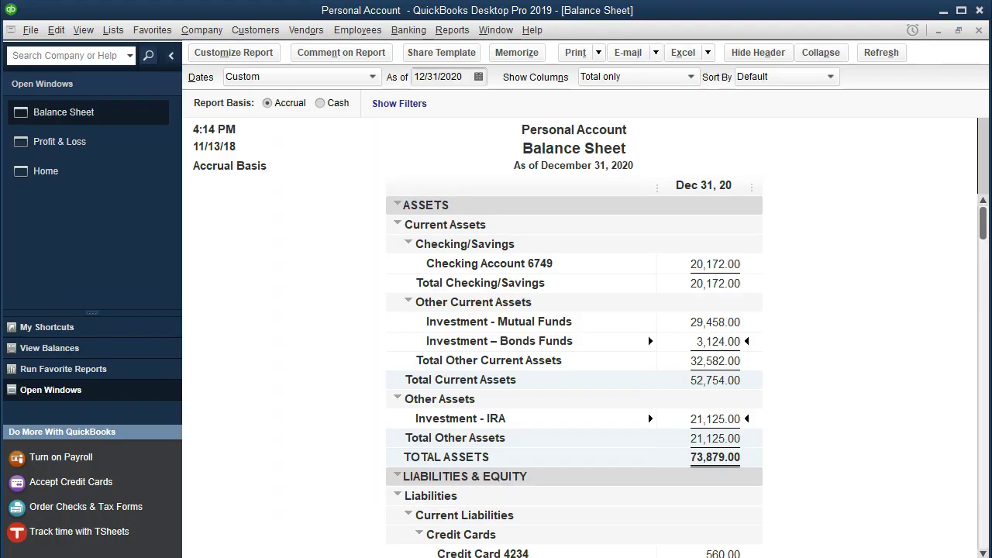
key(alt+Tab)
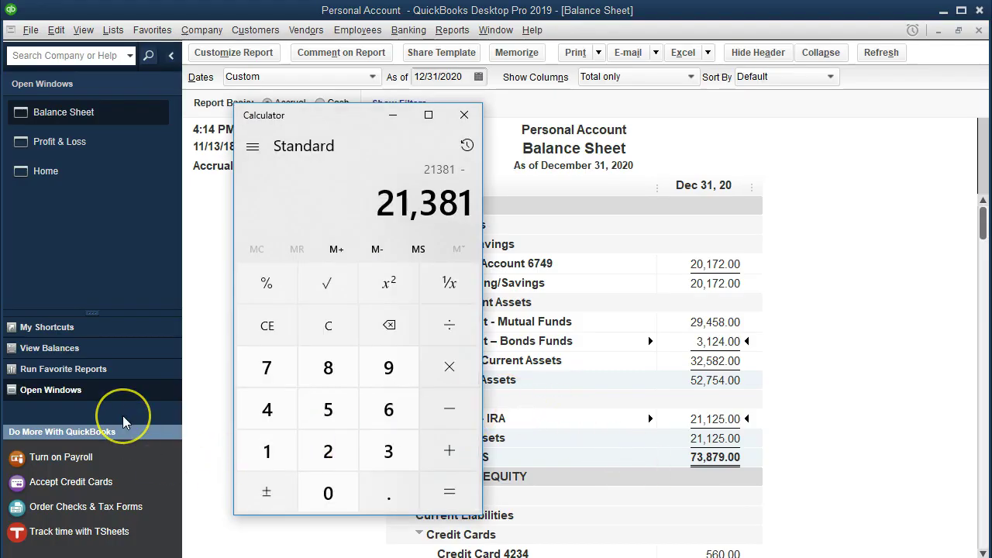
text(21125)
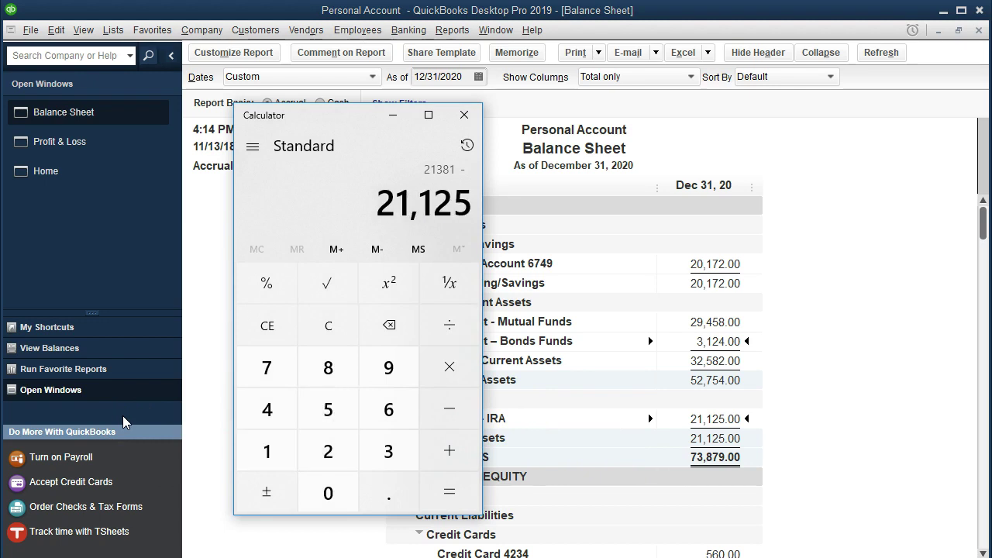
key(Return)
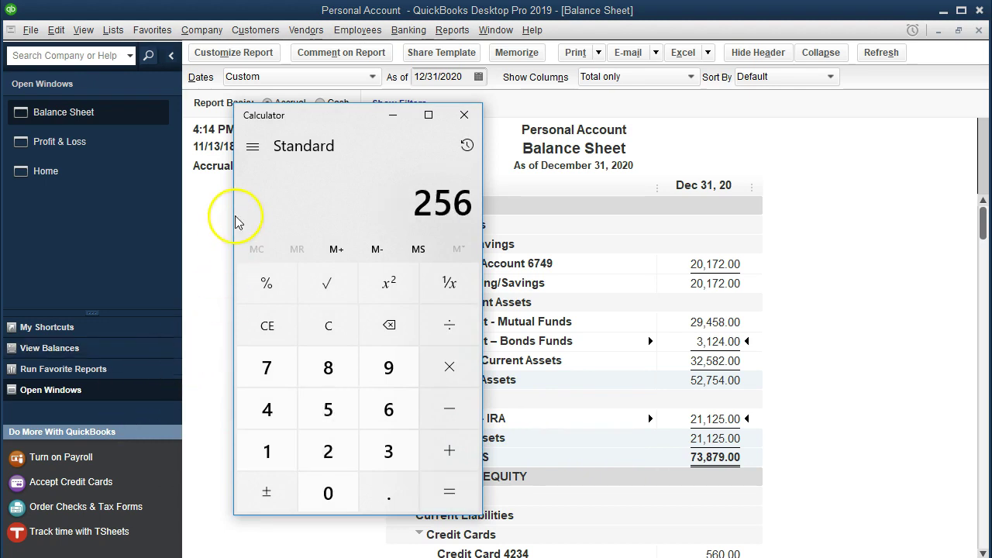
drag(321, 122, 991, 101)
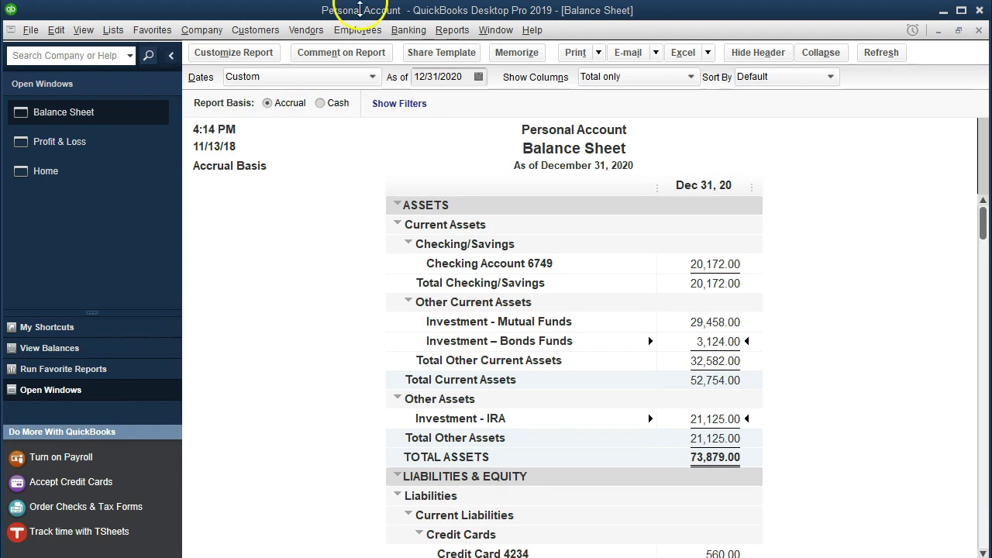
Open the register of the Investment - IRA account from the Chart of Accounts
click(114, 31)
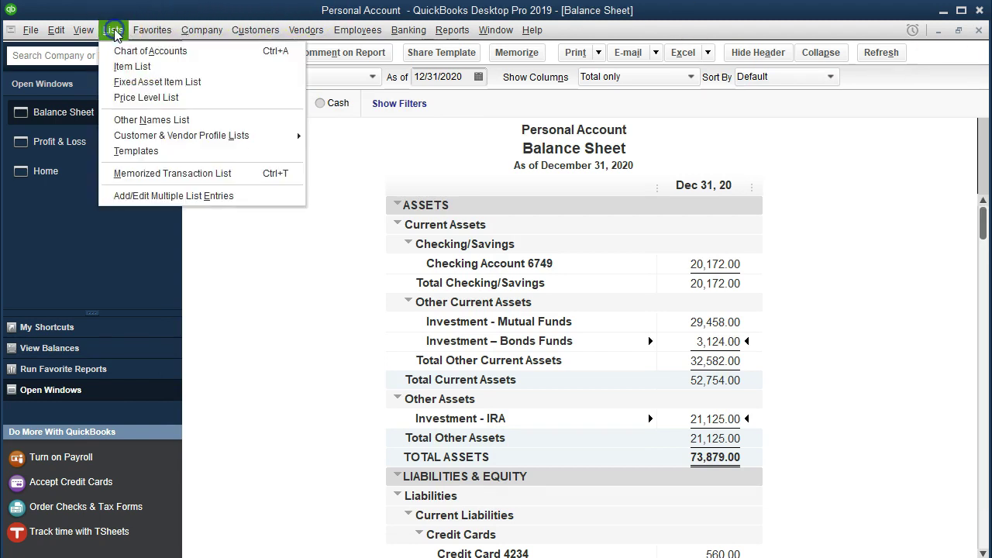
click(130, 49)
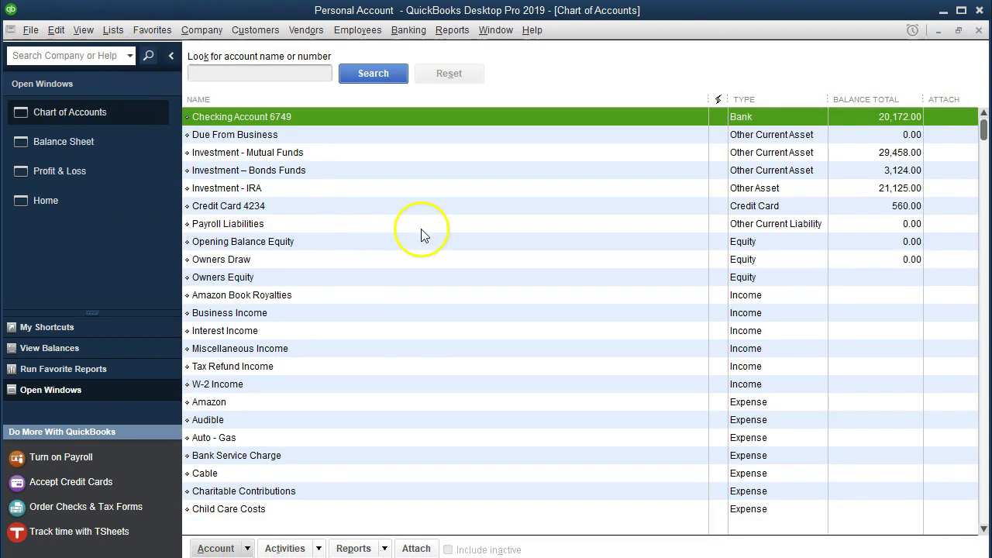
click(320, 190)
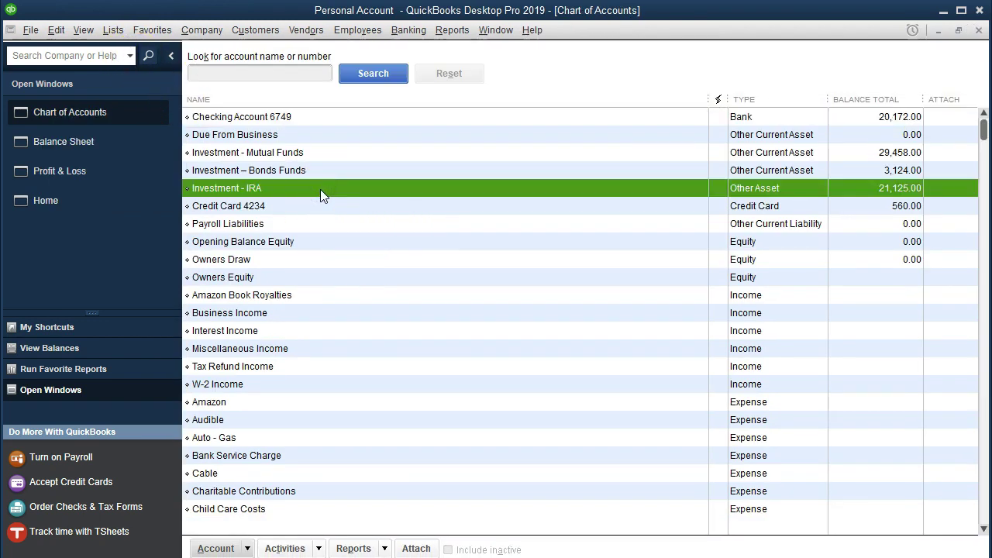
double_click(321, 190)
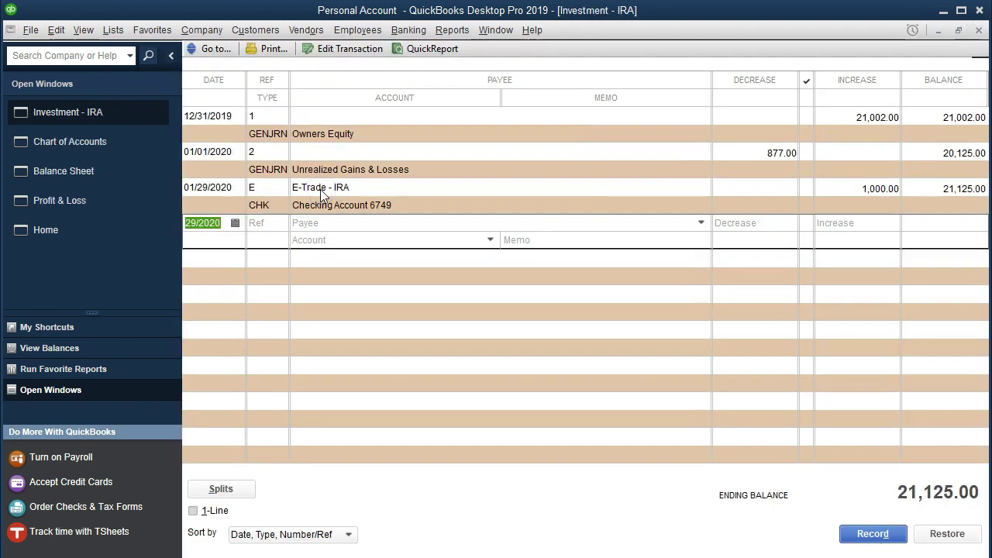
Start an IRA register entry dated 02/29/2020 with an increase of 256
click(246, 252)
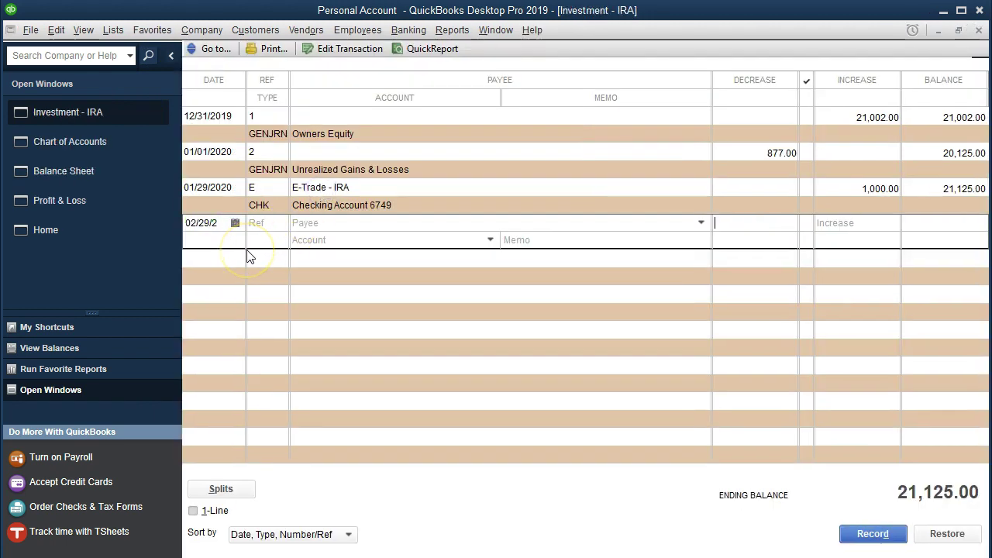
click(343, 287)
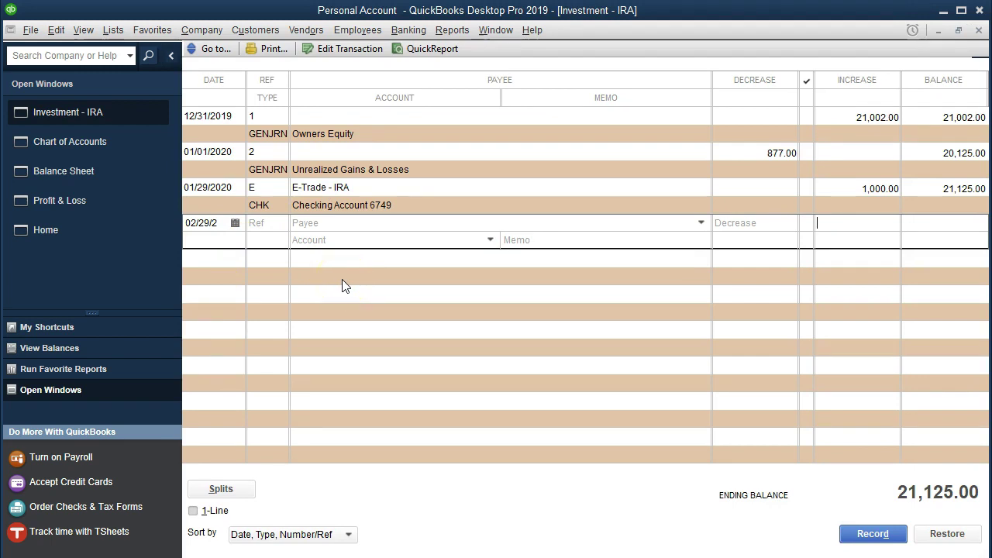
text(256)
key(Tab)
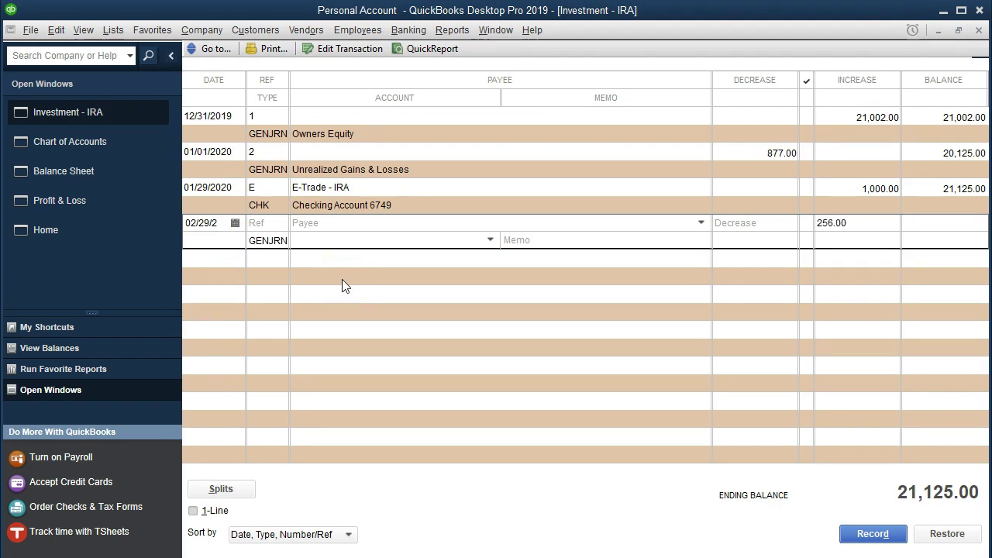
Record the IRA entry against Unrealized Gains & Losses, accepting the future date, and close the register and the Chart of Accounts
click(490, 240)
scroll(483, 399, down, 2)
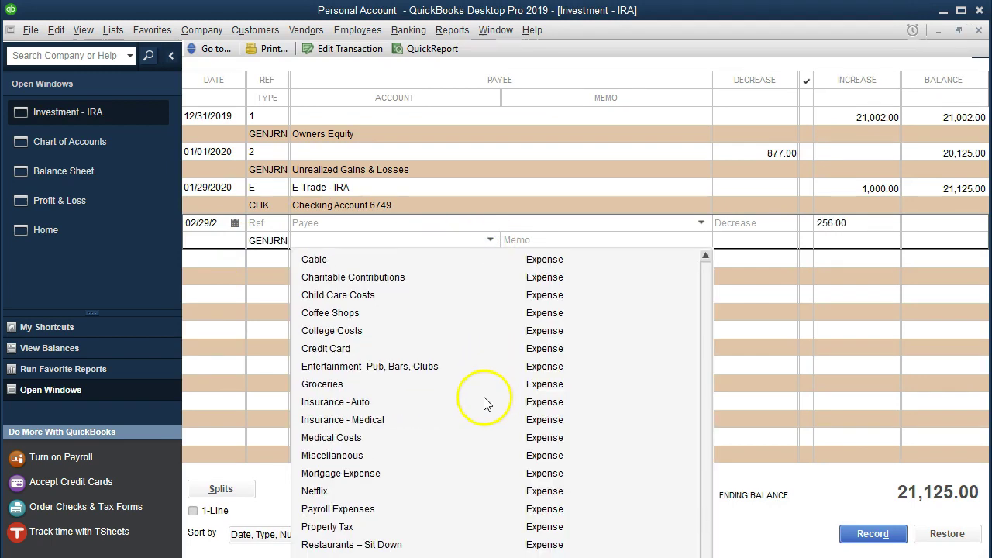
text(u)
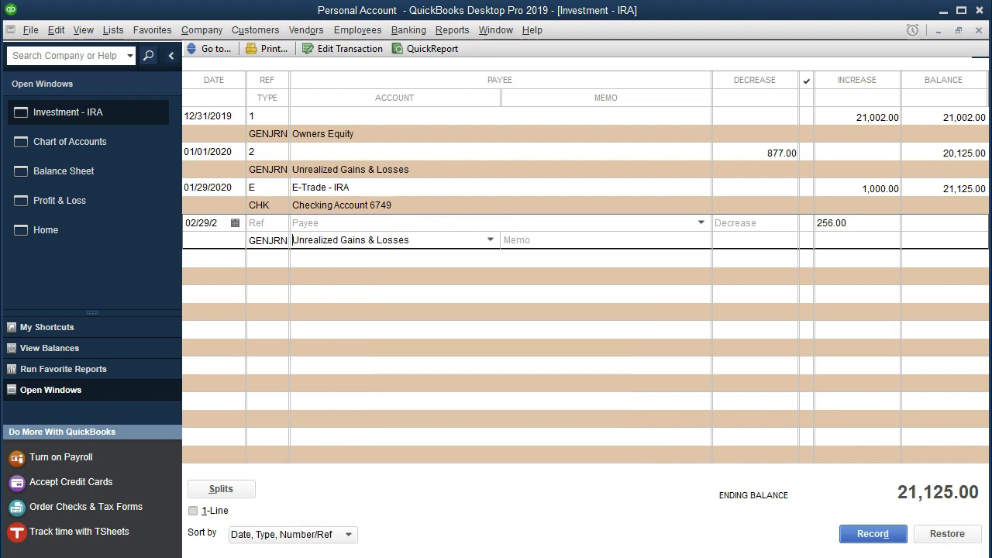
key(Return)
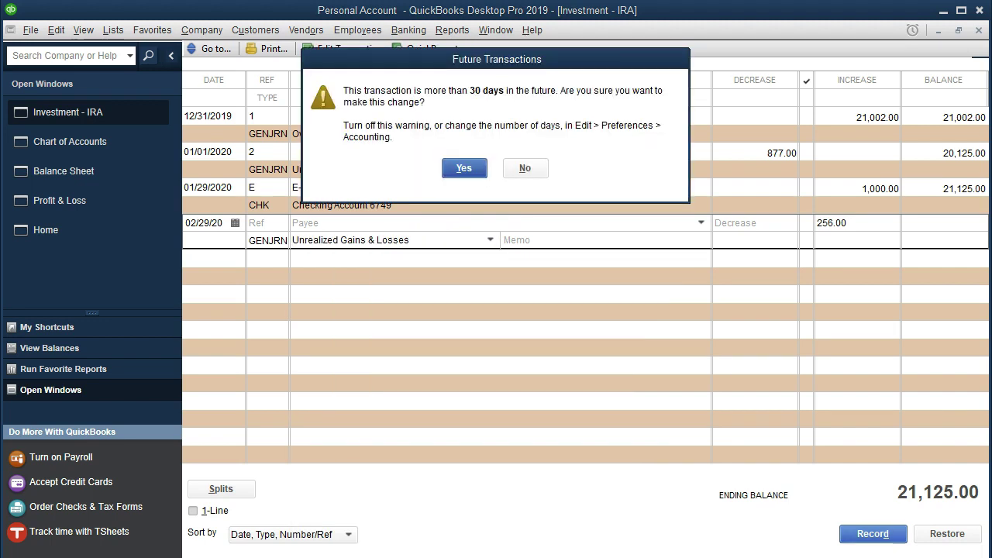
key(Return)
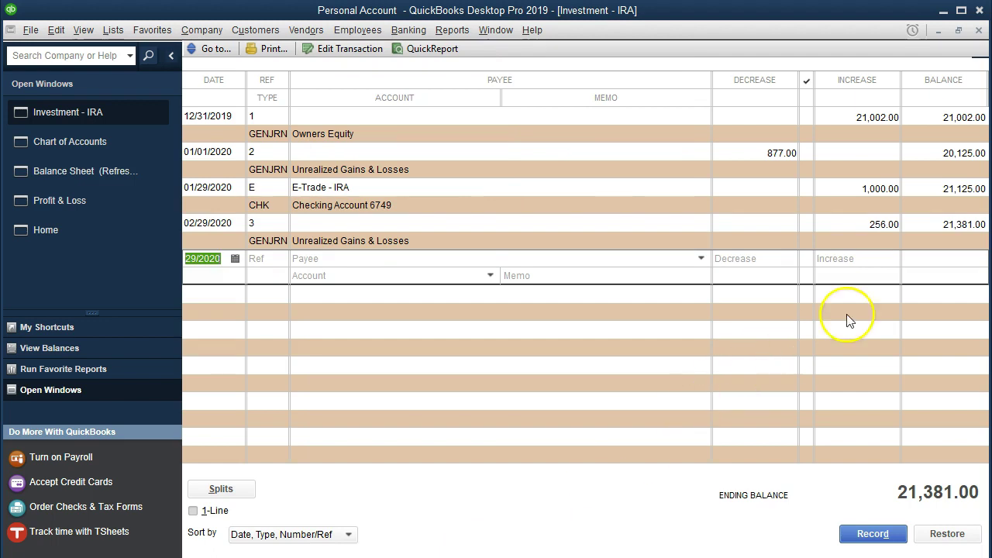
click(979, 29)
click(979, 31)
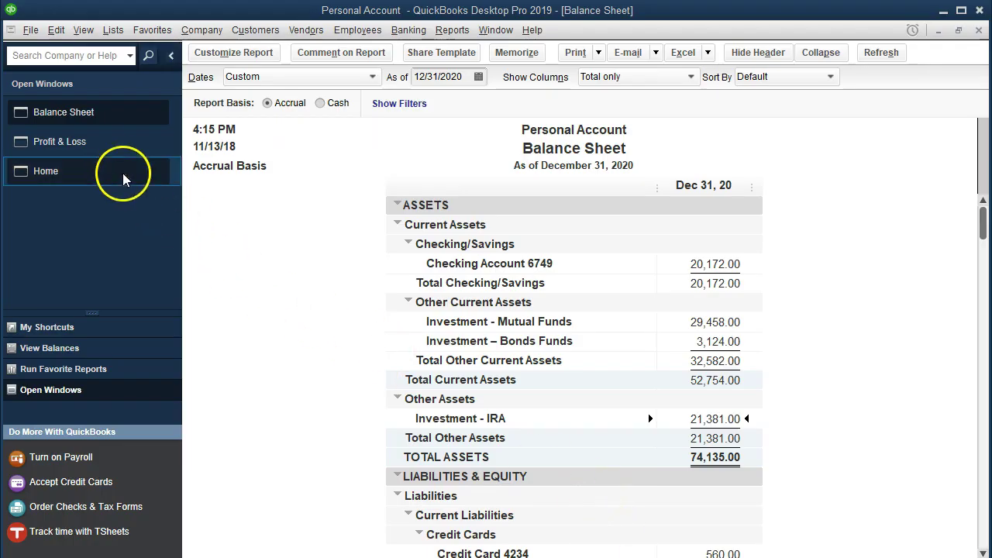
Review the transactions behind Unrealized Gains & Losses in the Profit & Loss report and close the detail report
click(99, 153)
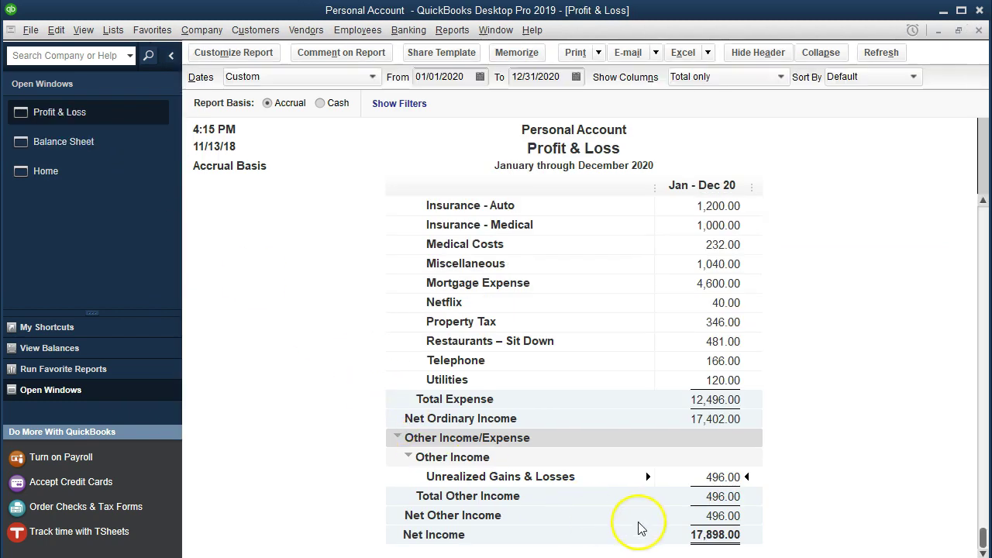
click(723, 477)
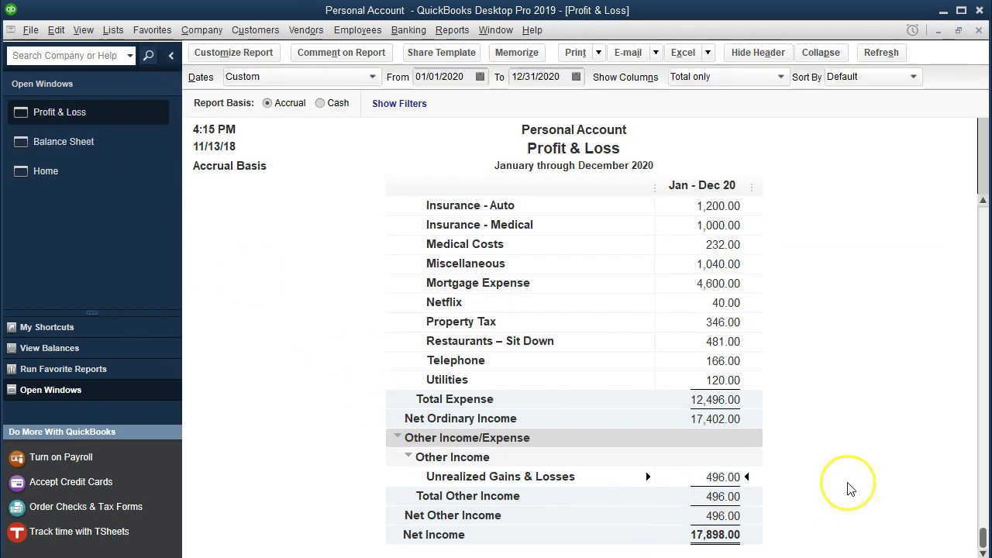
double_click(723, 477)
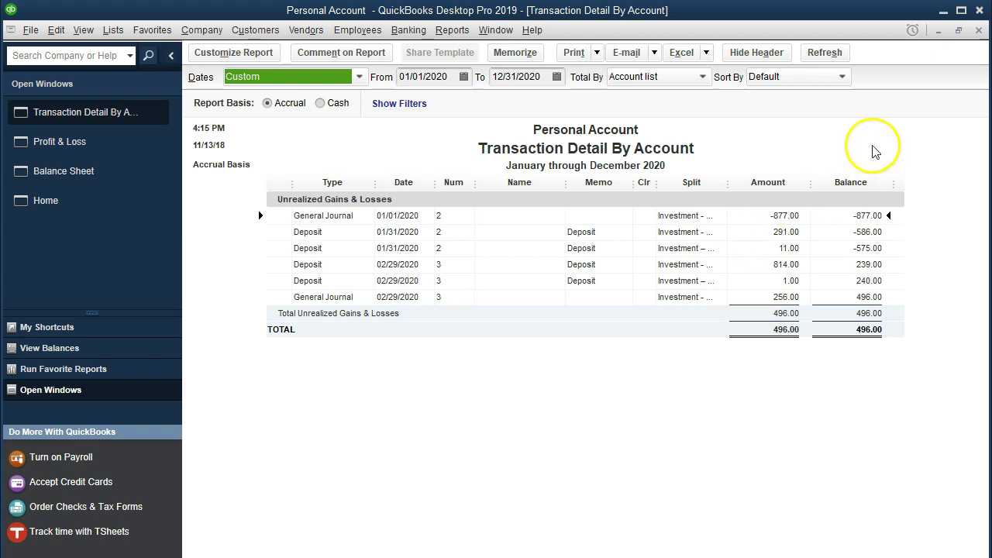
click(979, 29)
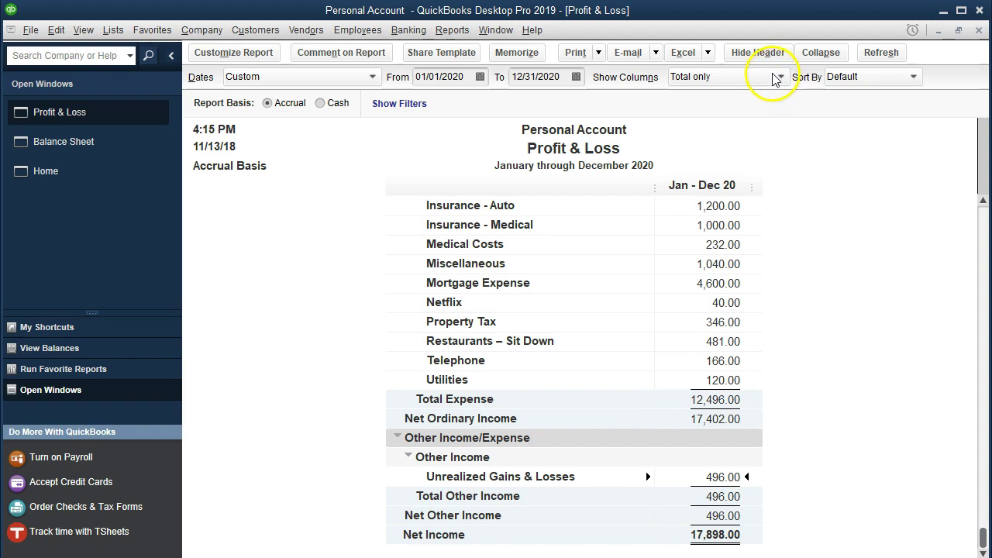
Set the Profit & Loss report's end date to 02/28/2020 and show its columns by month
click(546, 78)
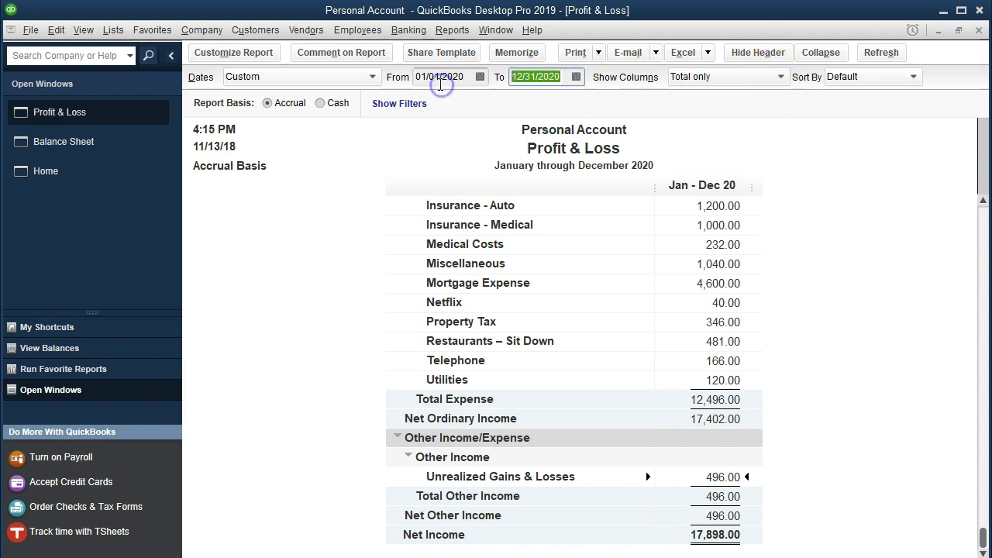
text(0)
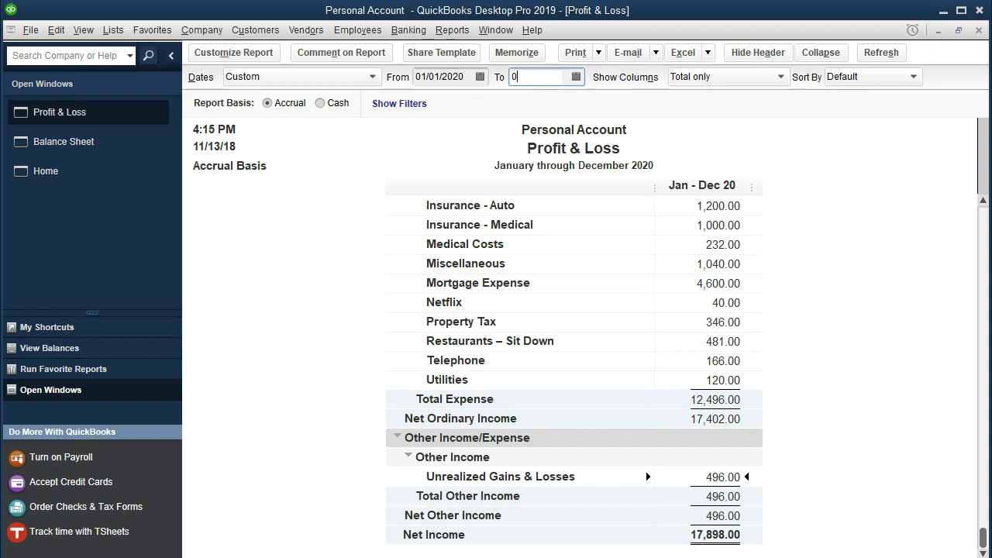
text(23)
key(BackSpace)
text(28/2020)
key(Tab)
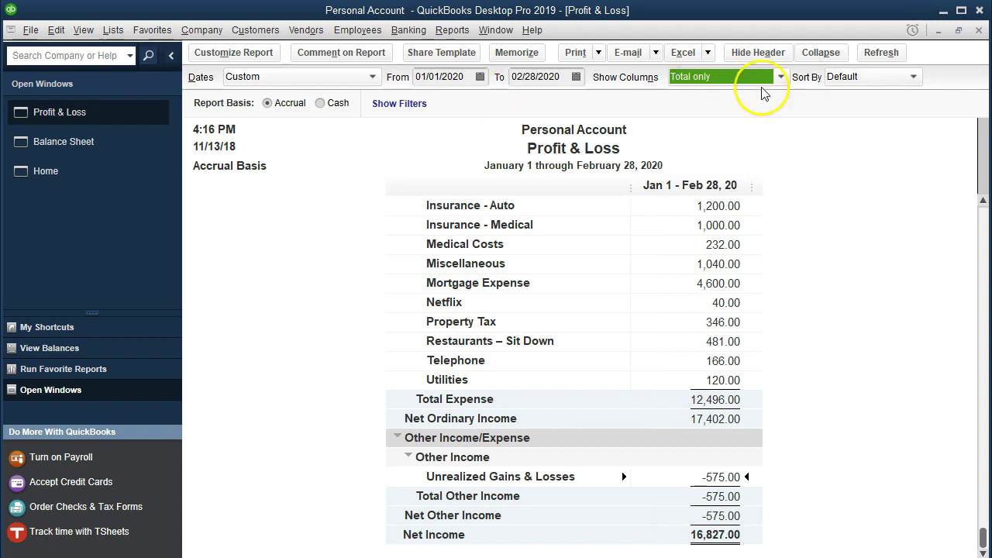
click(779, 76)
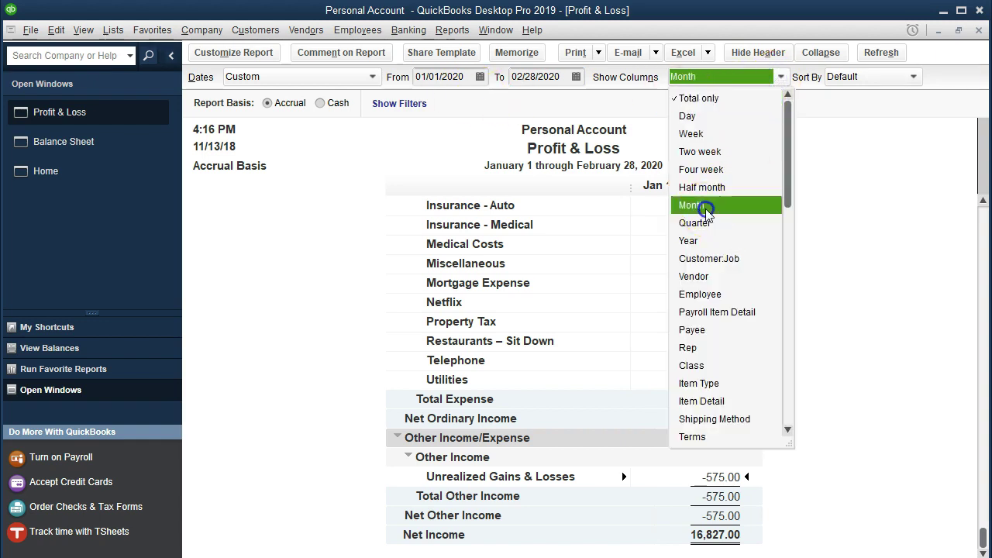
click(744, 206)
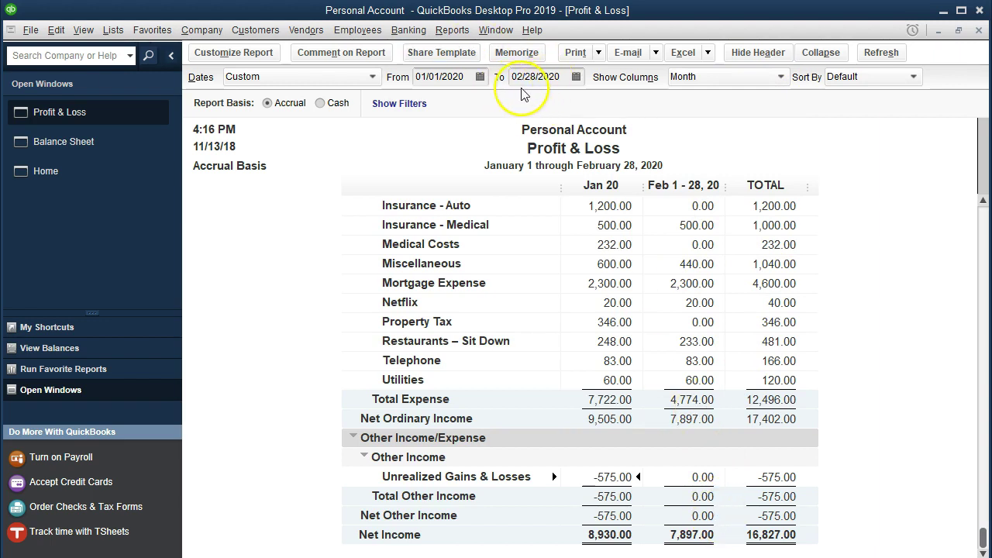
Advance the Profit & Loss report's end date to 02/29/2020
click(568, 76)
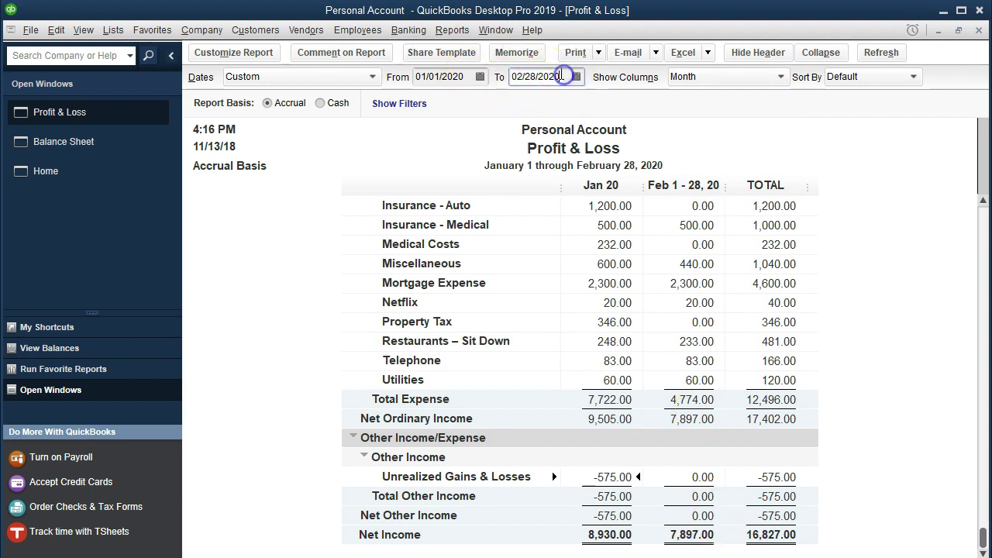
key(+)
click(676, 187)
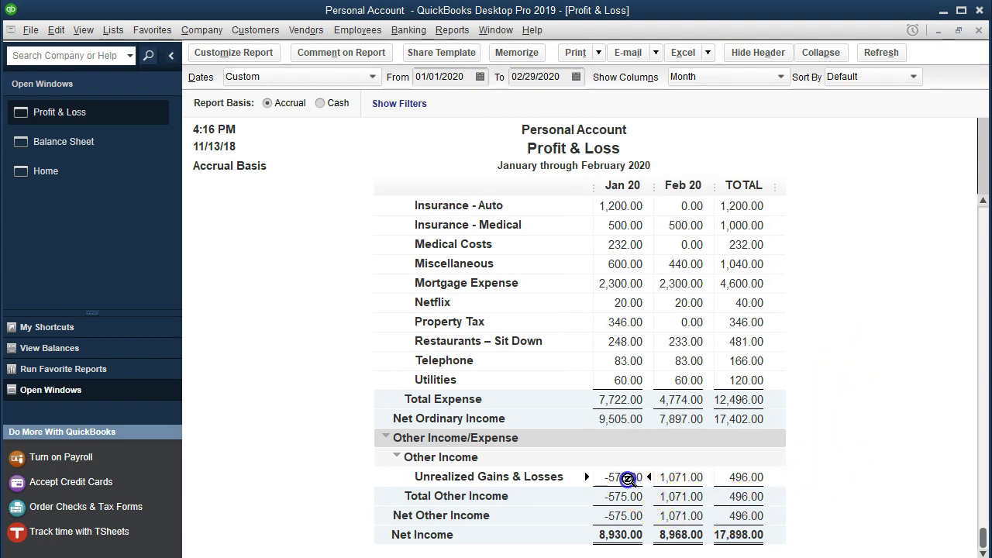
Compare the January, February and total amounts of Unrealized Gains & Losses in the Profit & Loss report
click(675, 477)
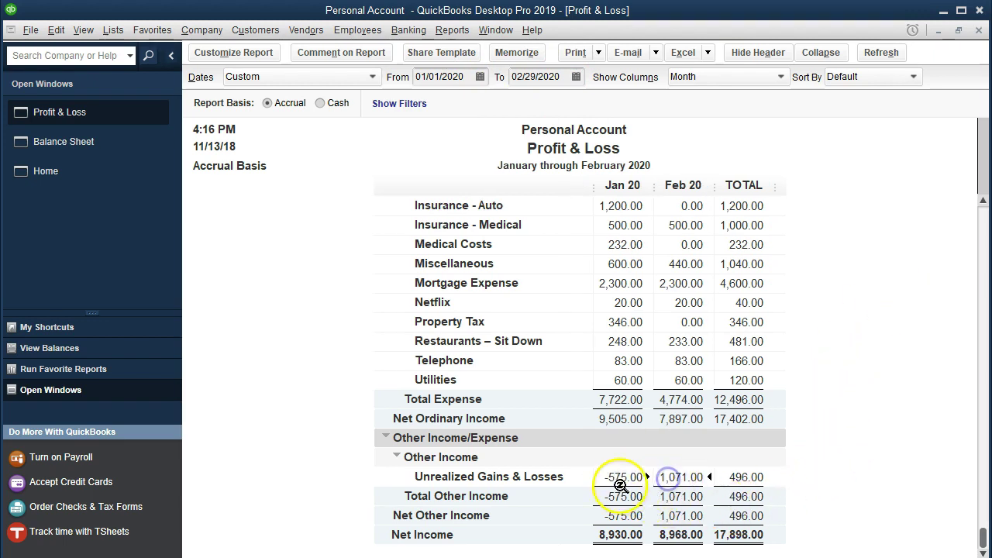
click(669, 477)
click(747, 478)
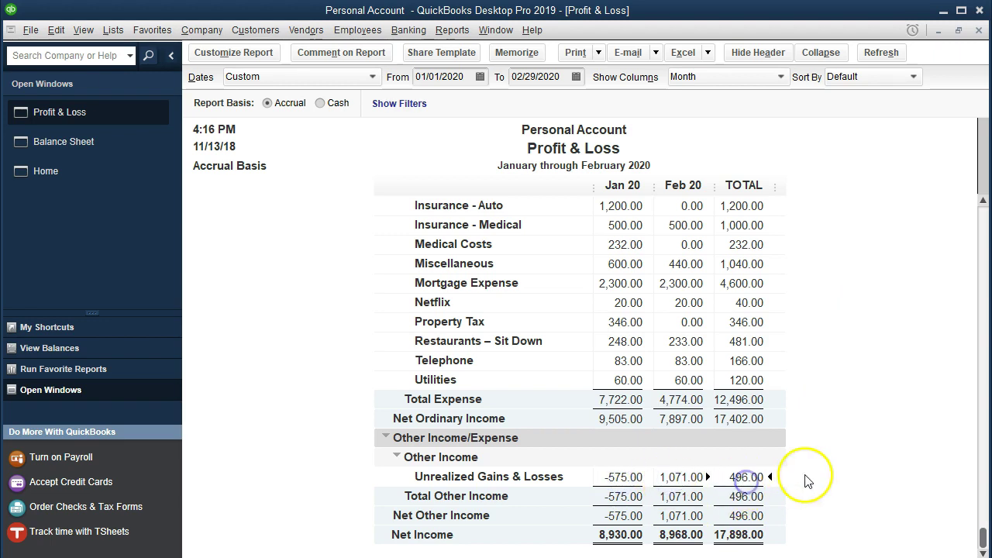